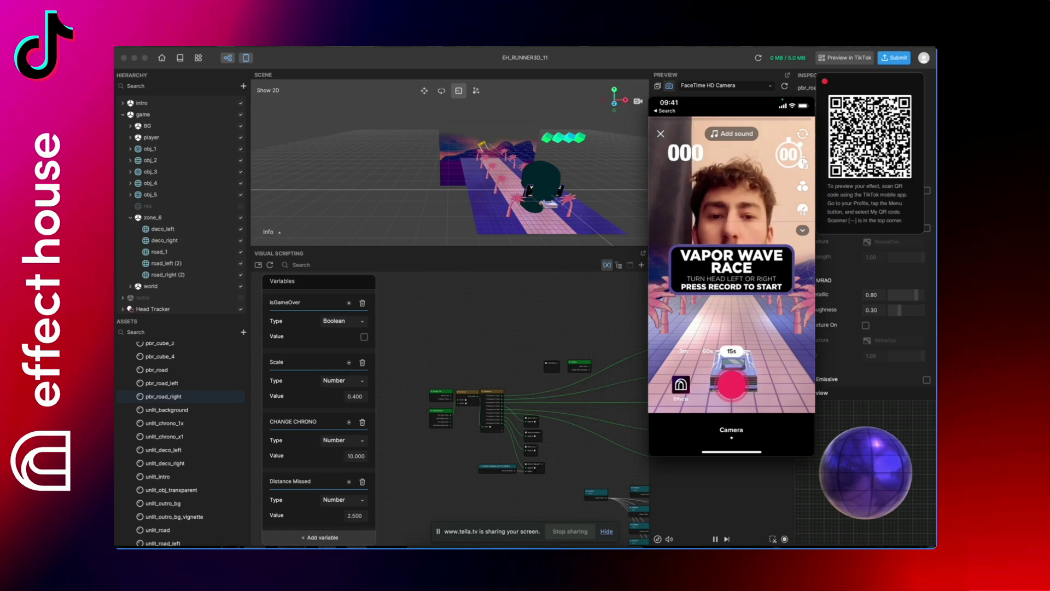
Step: Record a test run of the Vapor Wave Race effect on the mirrored phone, and close the phone view and TikTok preview code
{"action": "left_click", "coordinate": [731, 384]}
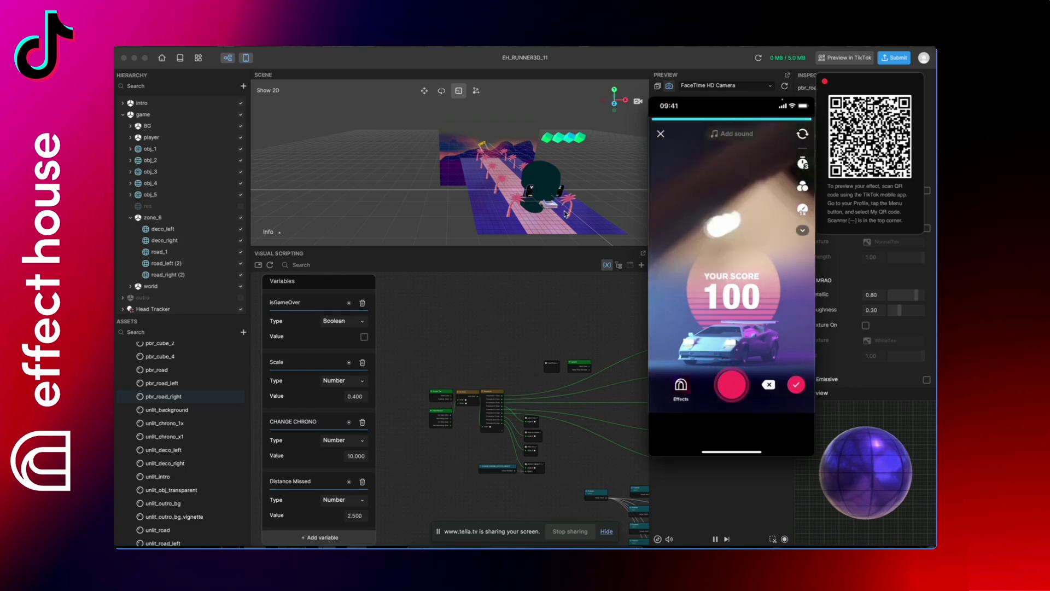
{"action": "mouse_move", "coordinate": [654, 105]}
{"action": "left_click", "coordinate": [655, 103]}
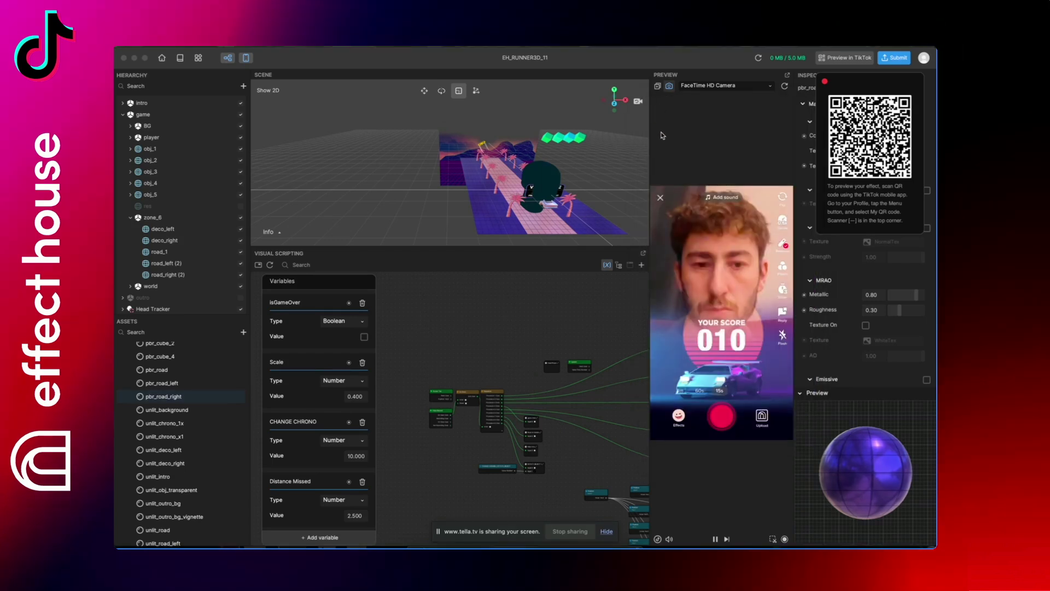
{"action": "left_click", "coordinate": [727, 128]}
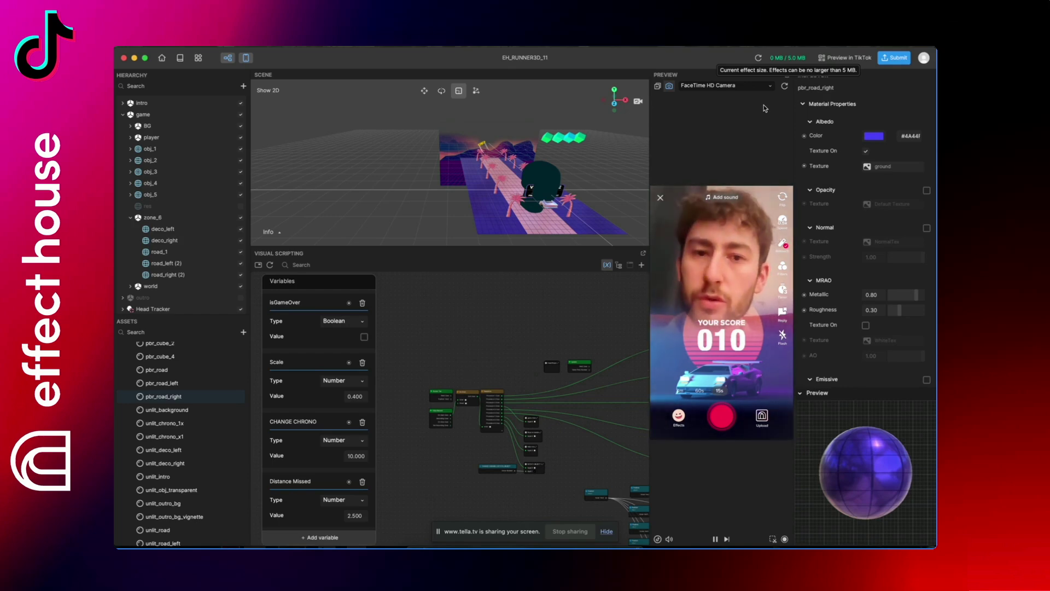
Step: Inspect the road_left (1) and road_1 planes of the track from different angles in the 3D scene
{"action": "left_click", "coordinate": [542, 236]}
{"action": "left_click_drag", "start_coordinate": [544, 234], "coordinate": [424, 186], "text": "alt"}
{"action": "left_click", "coordinate": [510, 240]}
{"action": "left_click", "coordinate": [495, 183]}
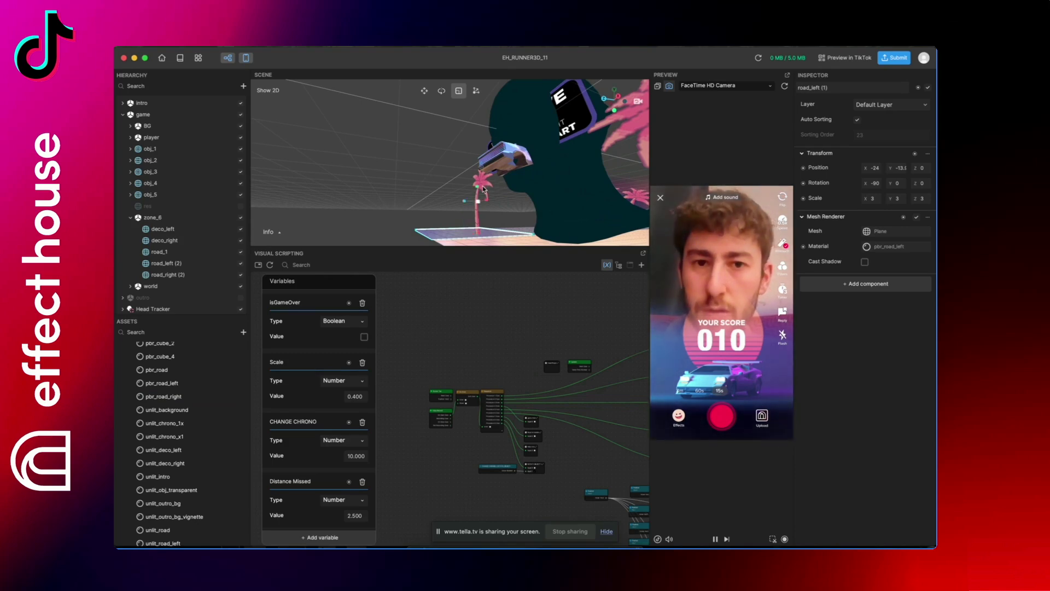
{"action": "key", "text": "f"}
{"action": "left_click_drag", "start_coordinate": [482, 186], "coordinate": [555, 221], "text": "alt"}
{"action": "left_click", "coordinate": [561, 226]}
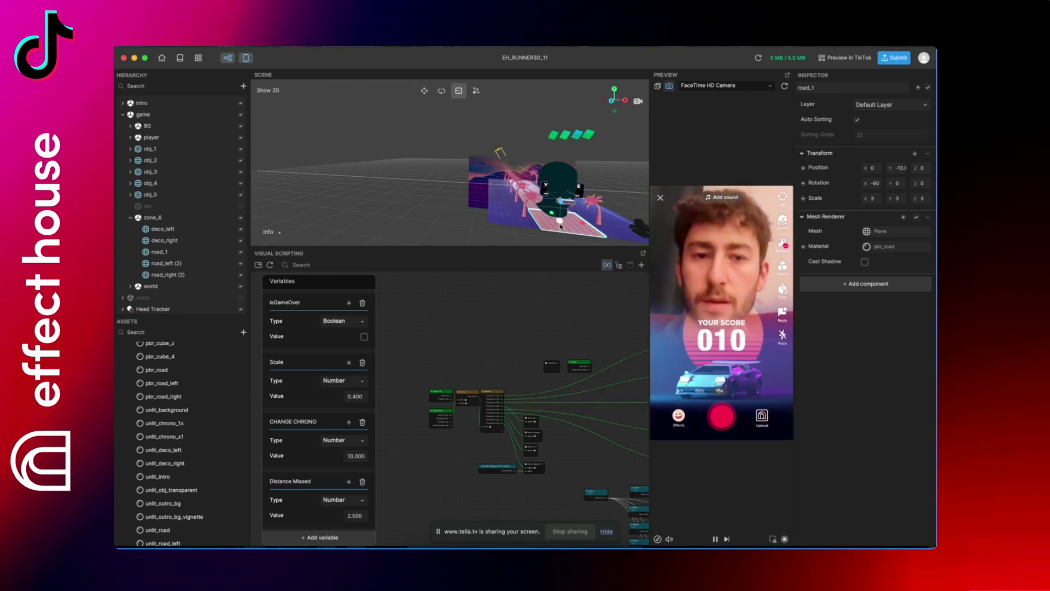
Step: Collapse the game group in the hierarchy and select the intro group, keeping its name
{"action": "scroll", "coordinate": [240, 159], "scroll_direction": "up", "scroll_amount": 3}
{"action": "left_click", "coordinate": [123, 176]}
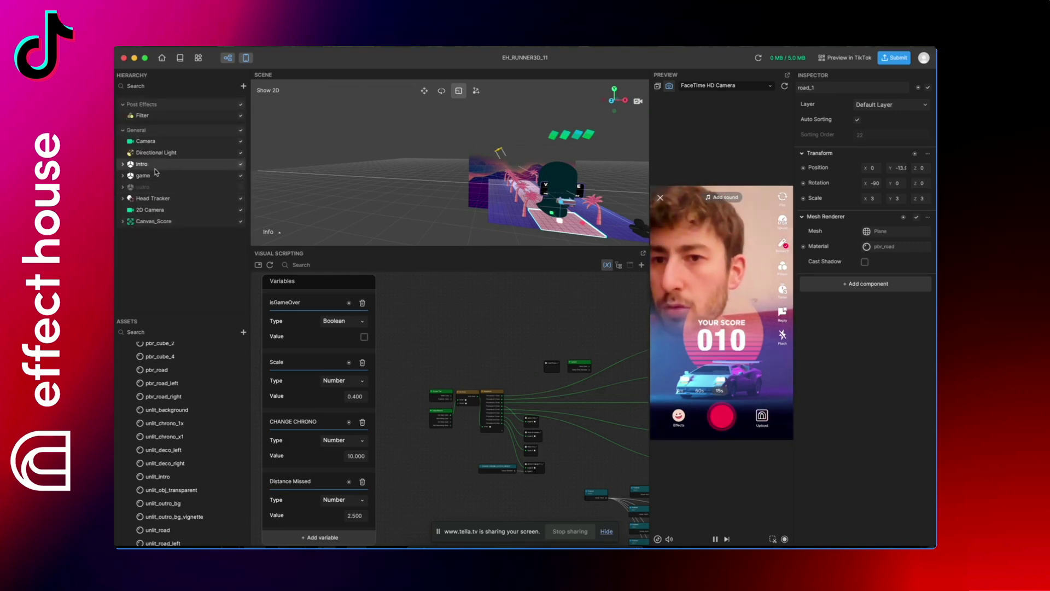
{"action": "left_click", "coordinate": [143, 164]}
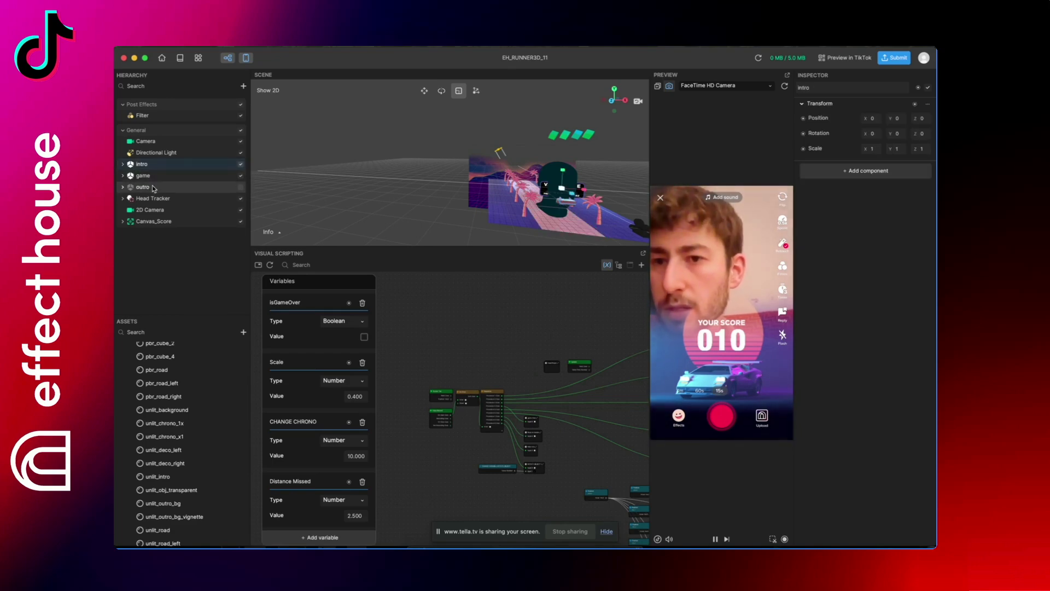
{"action": "double_click", "coordinate": [162, 166]}
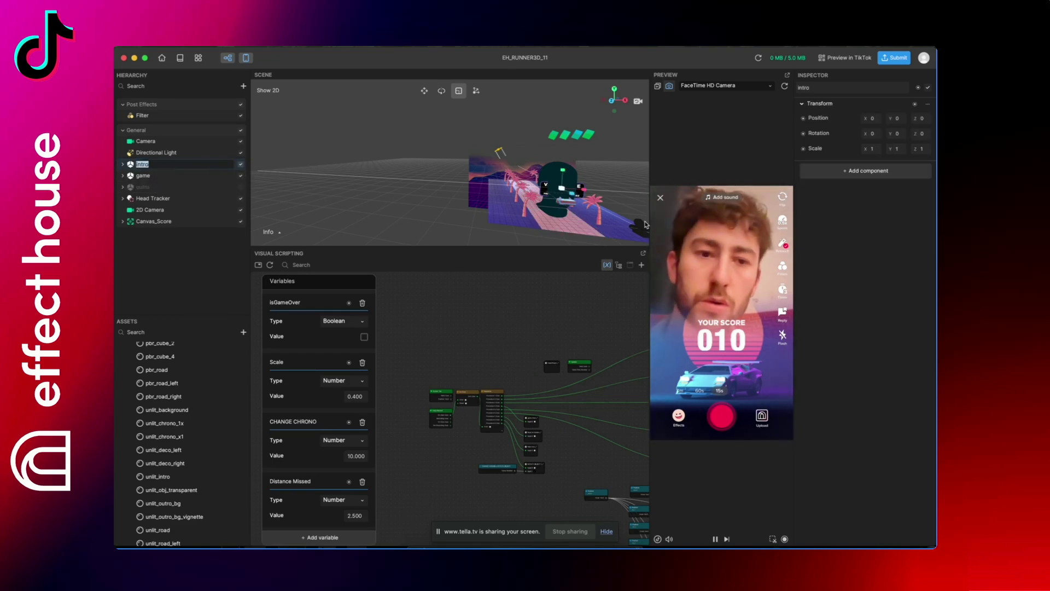
{"action": "key", "text": "Return"}
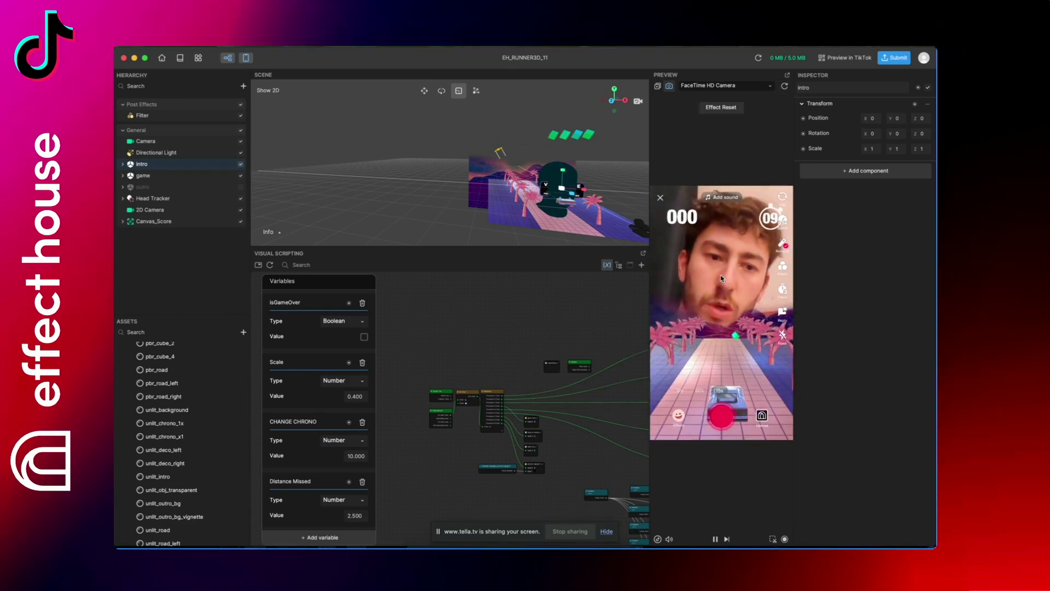
Step: Examine the Screen Tap and Video Record nodes in the script graph, and the game and outro groups in the hierarchy
{"action": "scroll", "coordinate": [434, 414], "scroll_direction": "up", "scroll_amount": 2}
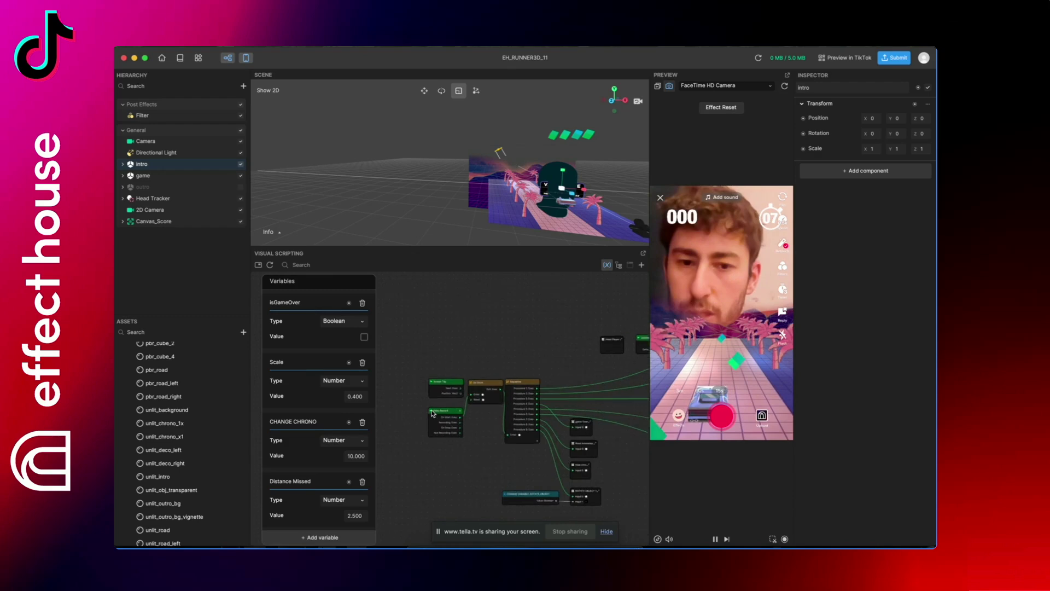
{"action": "scroll", "coordinate": [434, 414], "scroll_direction": "up", "scroll_amount": 2}
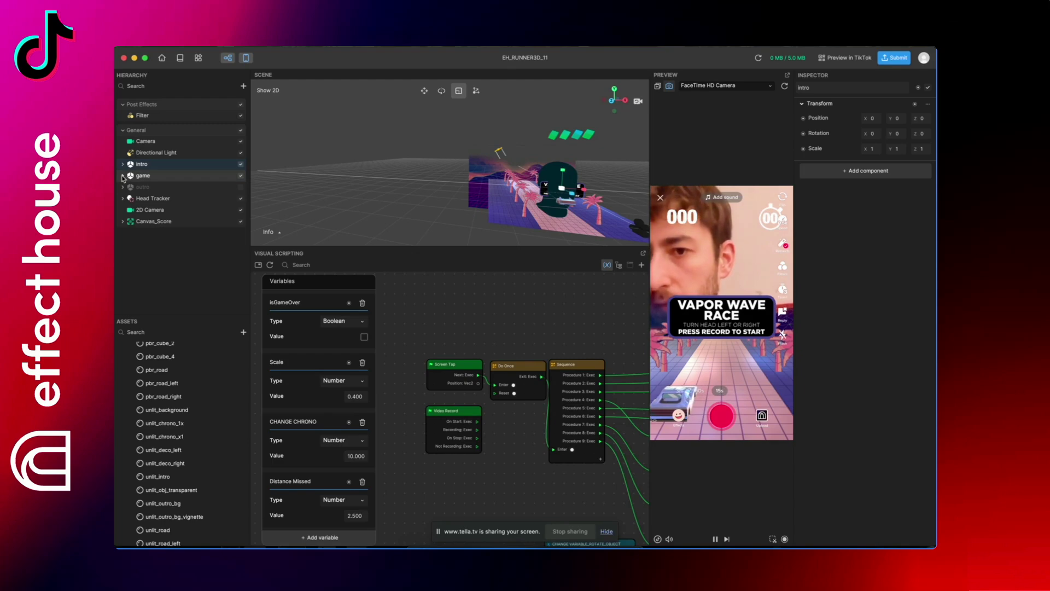
{"action": "left_click", "coordinate": [122, 176]}
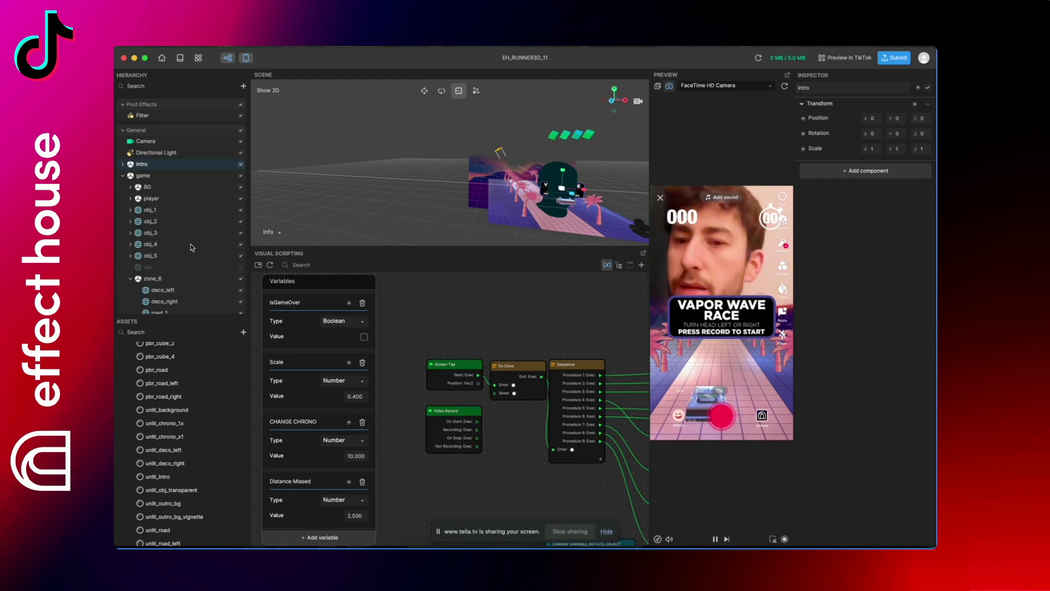
{"action": "left_click", "coordinate": [122, 175]}
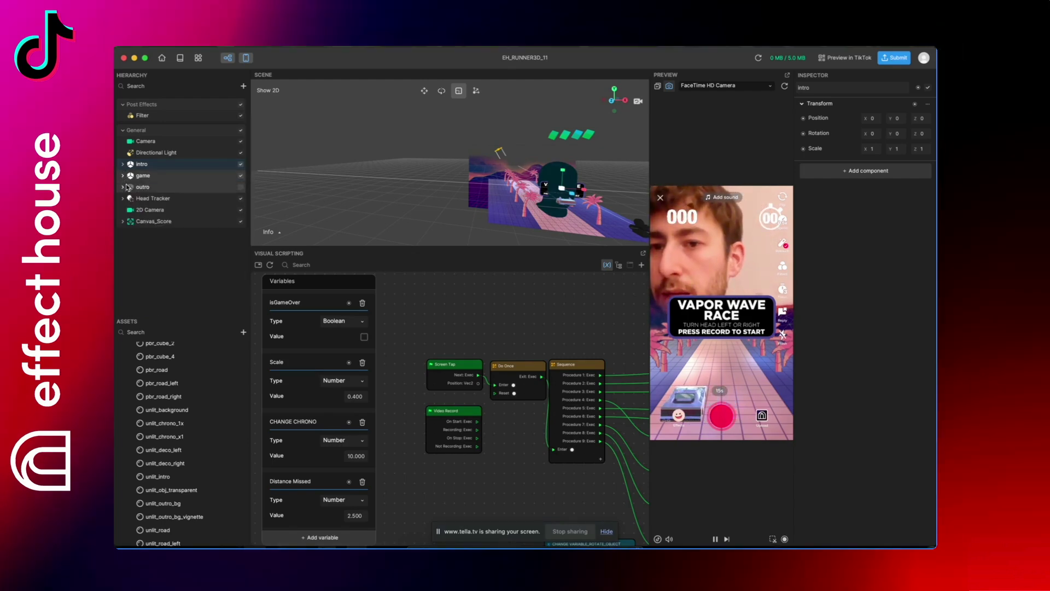
{"action": "left_click", "coordinate": [132, 190]}
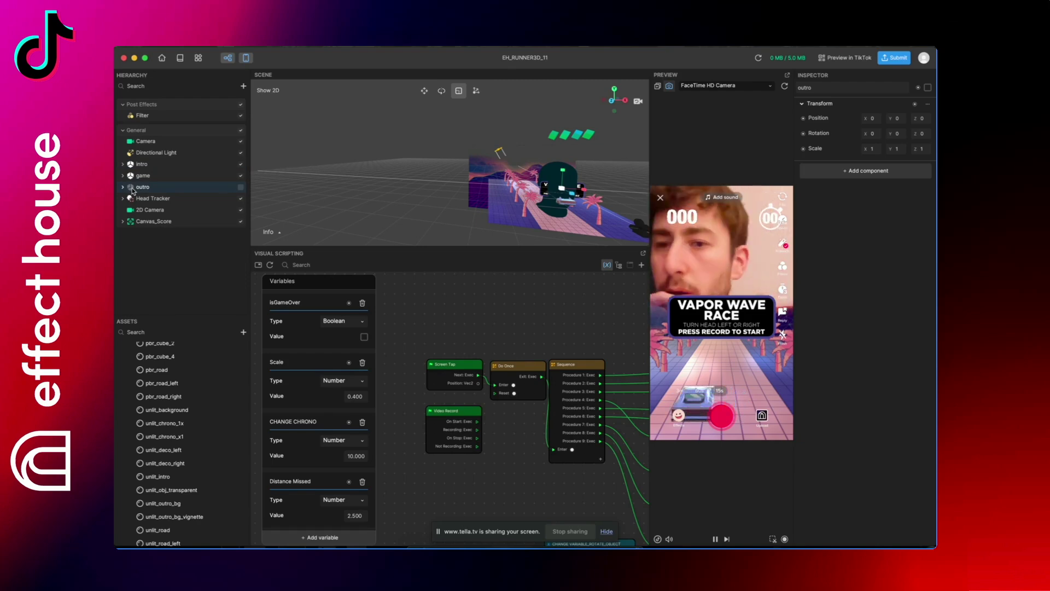
Step: Expand the game group and look through the zones inside its world group
{"action": "left_click", "coordinate": [123, 175]}
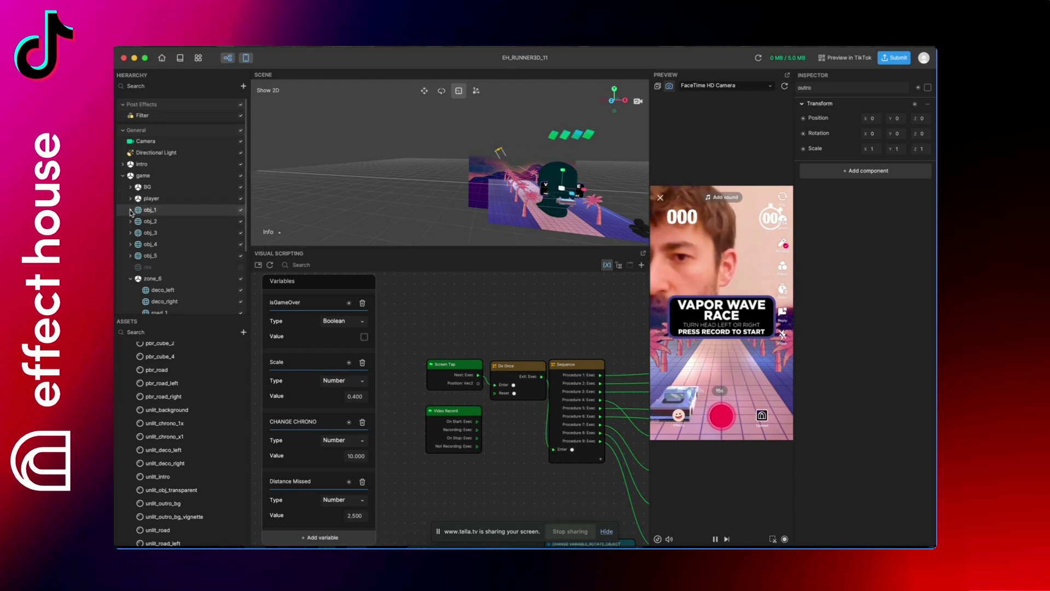
{"action": "scroll", "coordinate": [135, 212], "scroll_direction": "down", "scroll_amount": 5}
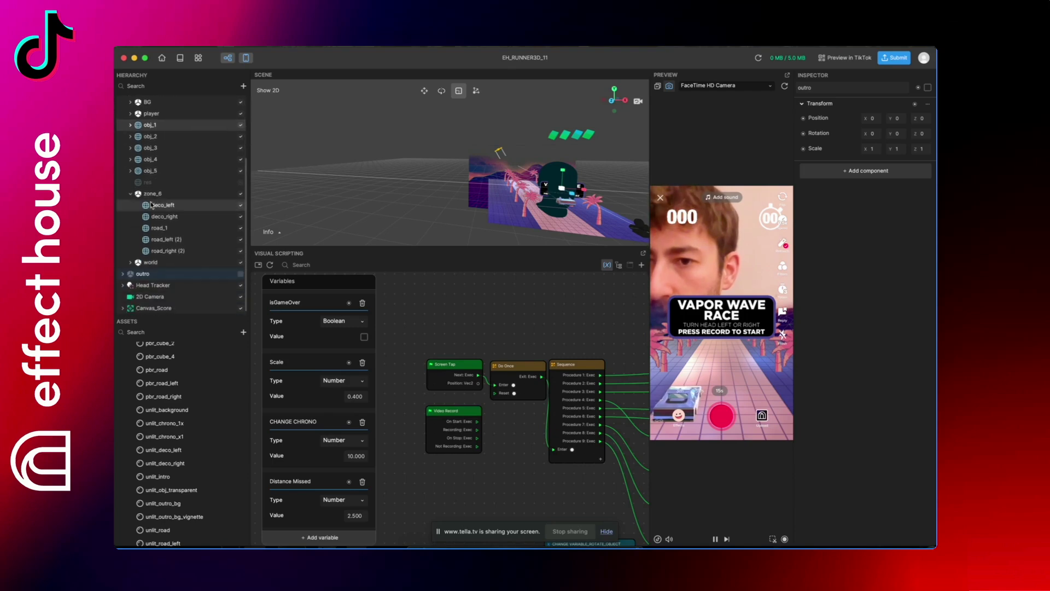
{"action": "left_click", "coordinate": [131, 263]}
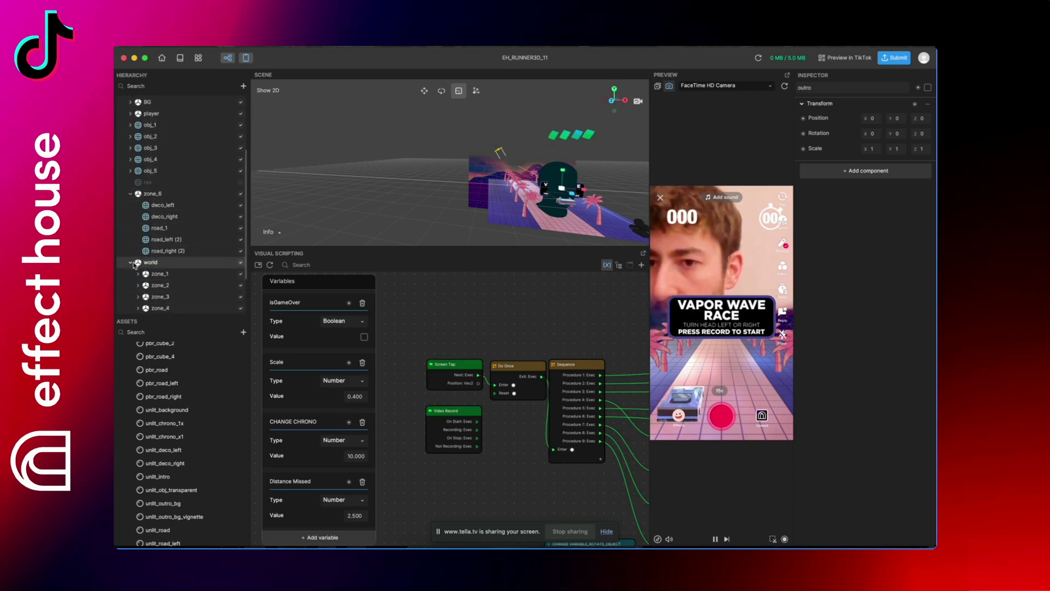
{"action": "left_click", "coordinate": [131, 263]}
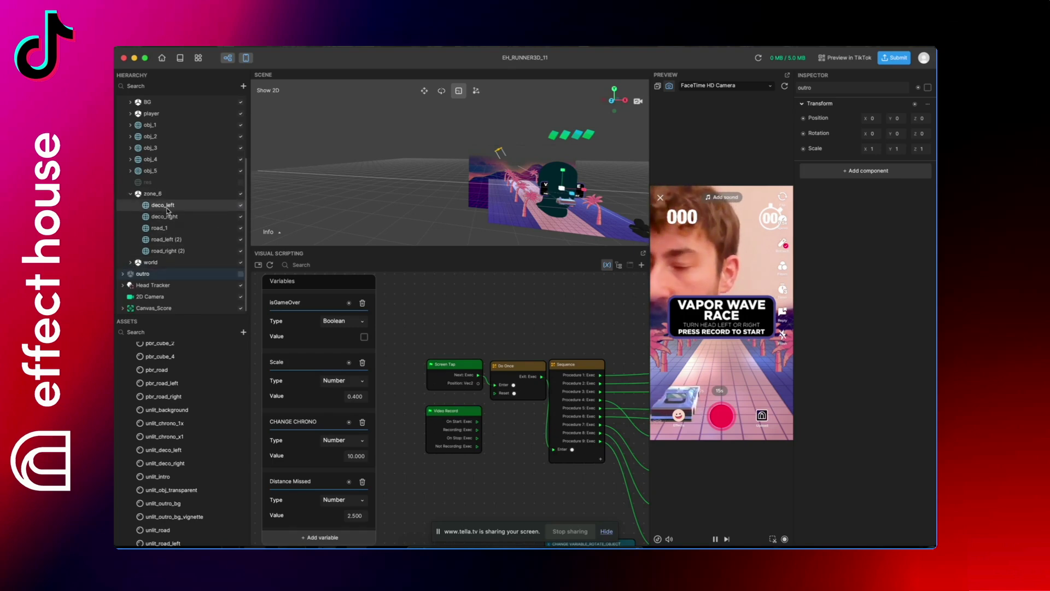
Step: Compare the properties of the deco_left and deco_right planes in zone_6
{"action": "left_click", "coordinate": [171, 212]}
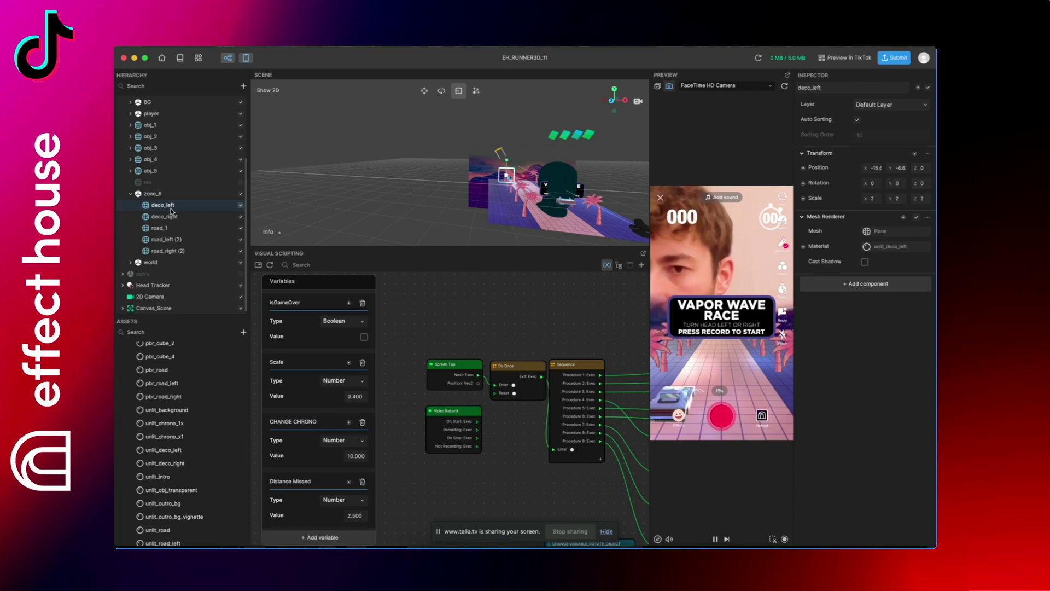
{"action": "left_click", "coordinate": [182, 221]}
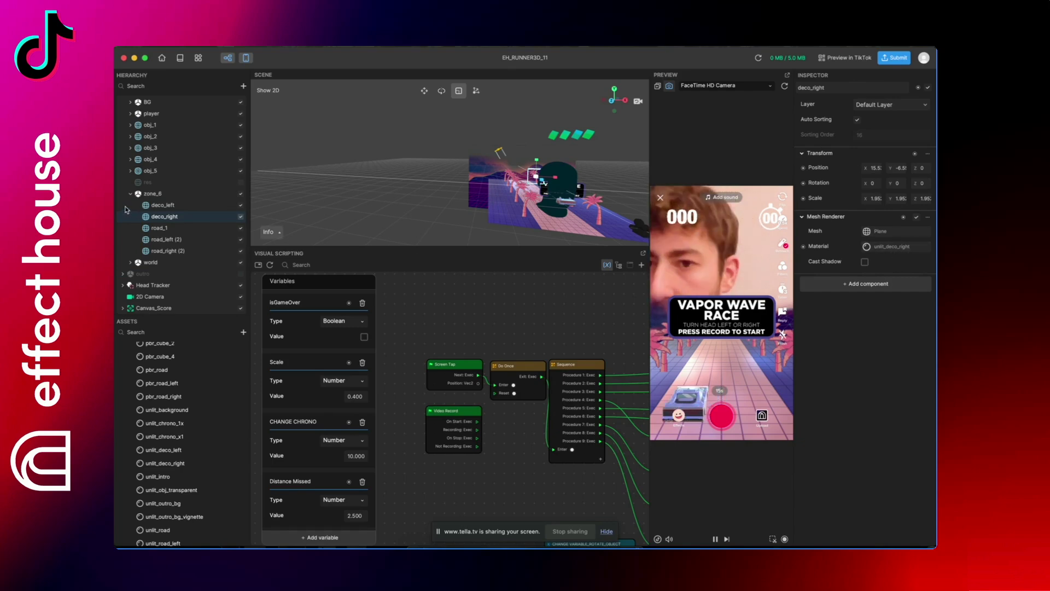
{"action": "left_click", "coordinate": [163, 207]}
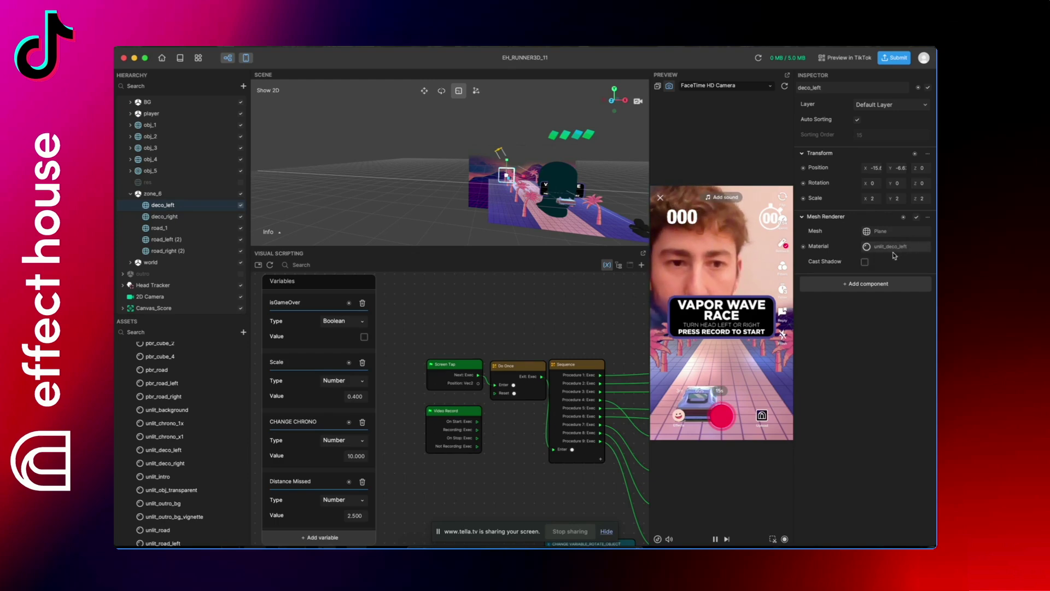
Step: Open the unlit_deco_left material and review the available Albedo textures, keeping the palm texture
{"action": "scroll", "coordinate": [193, 394], "scroll_direction": "up", "scroll_amount": 3}
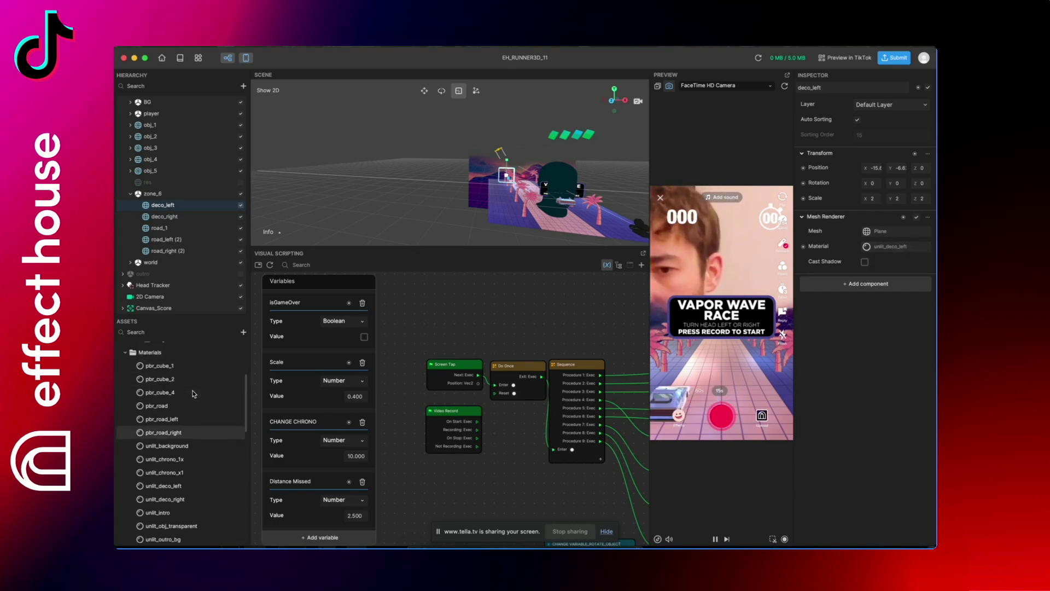
{"action": "scroll", "coordinate": [192, 407], "scroll_direction": "down", "scroll_amount": 2}
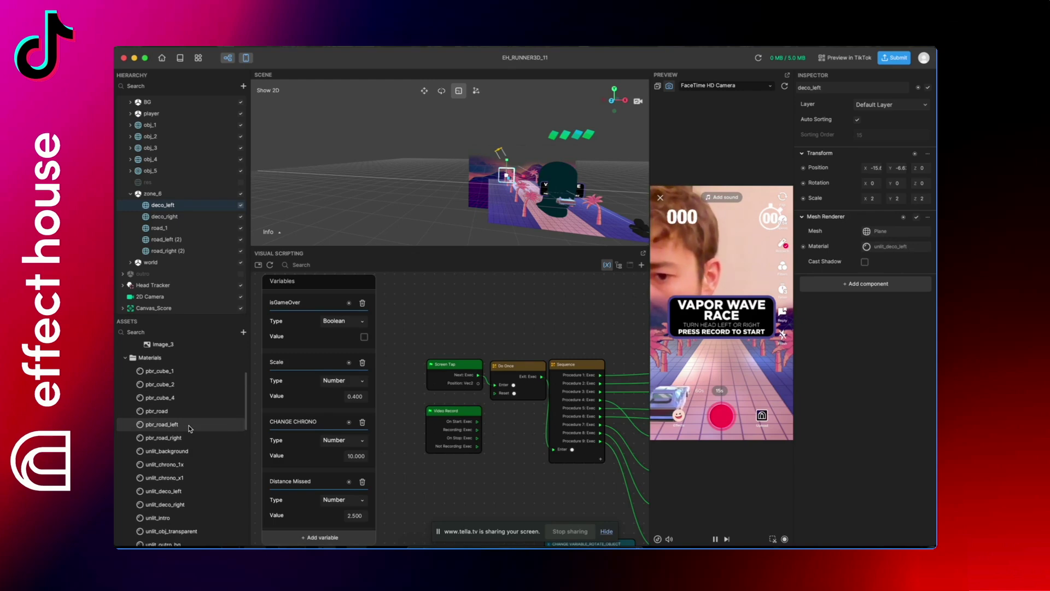
{"action": "left_click", "coordinate": [186, 491]}
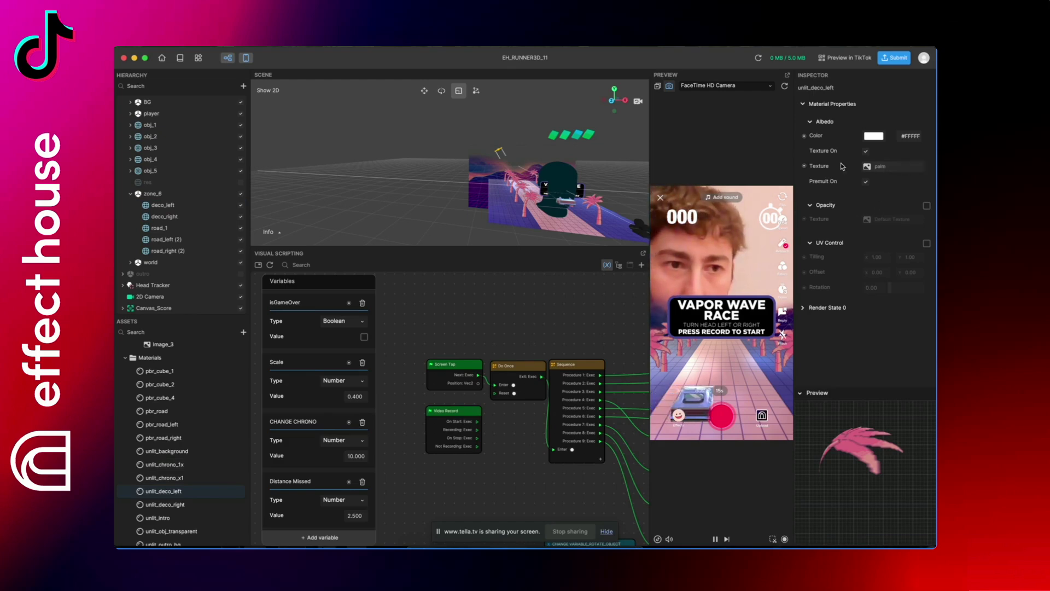
{"action": "left_click", "coordinate": [890, 173]}
{"action": "scroll", "coordinate": [524, 235], "scroll_direction": "down", "scroll_amount": 10}
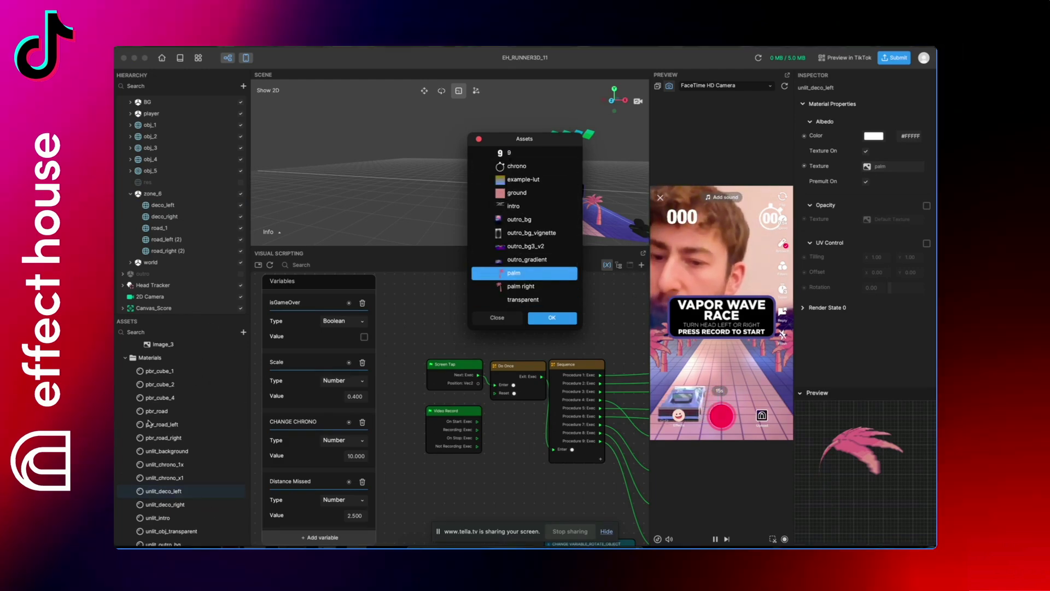
{"action": "scroll", "coordinate": [526, 262], "scroll_direction": "up", "scroll_amount": 2}
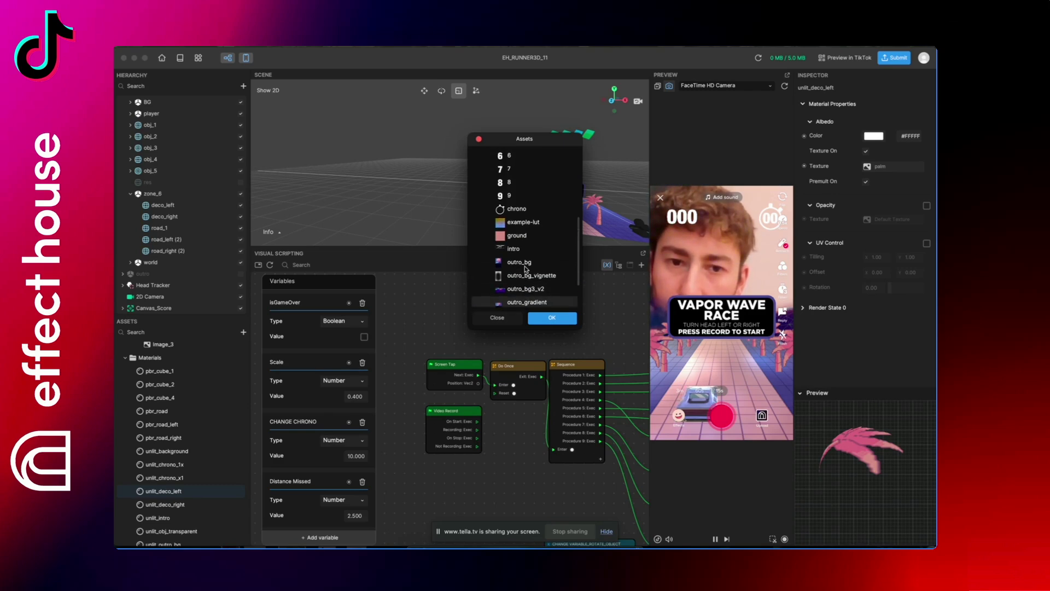
{"action": "scroll", "coordinate": [526, 266], "scroll_direction": "down", "scroll_amount": 2}
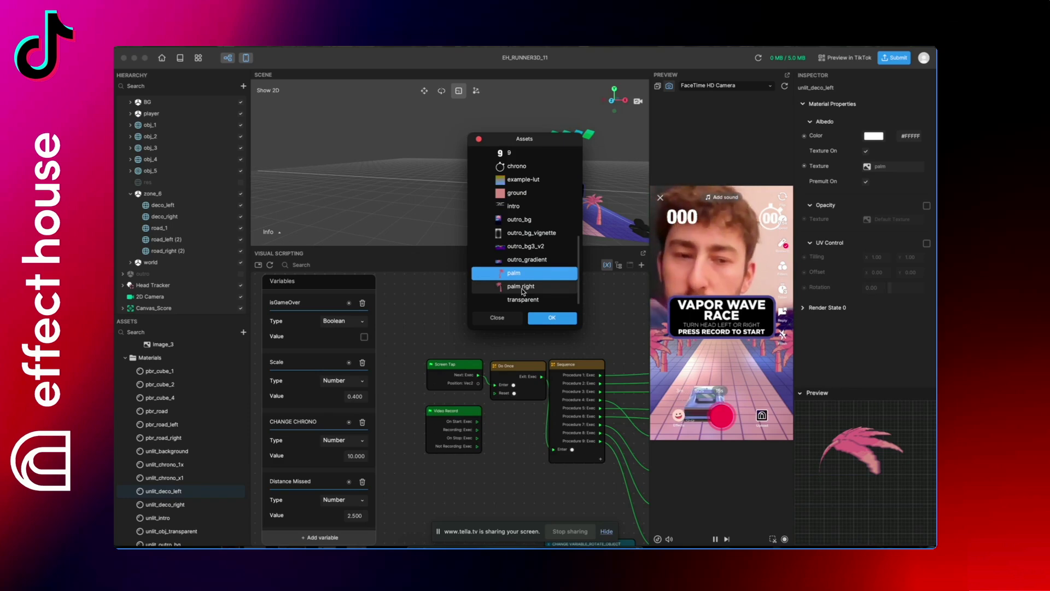
{"action": "left_click", "coordinate": [497, 318]}
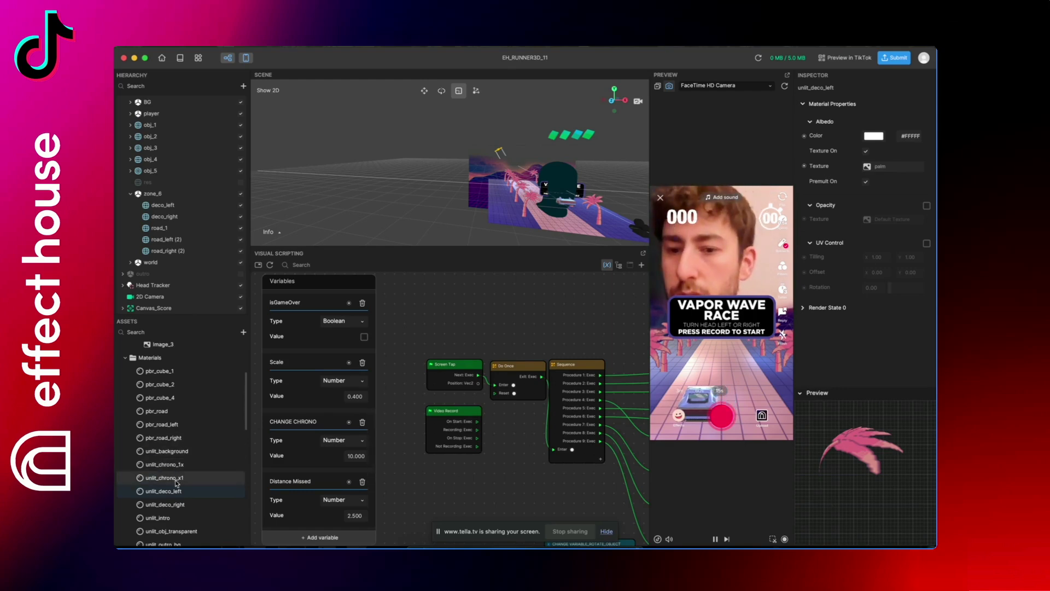
Step: Expand Render State 0 of the unlit_deco_left material and review its blend mode options, keeping AlphaTest
{"action": "left_click", "coordinate": [803, 308]}
{"action": "scroll", "coordinate": [803, 313], "scroll_direction": "down", "scroll_amount": 1}
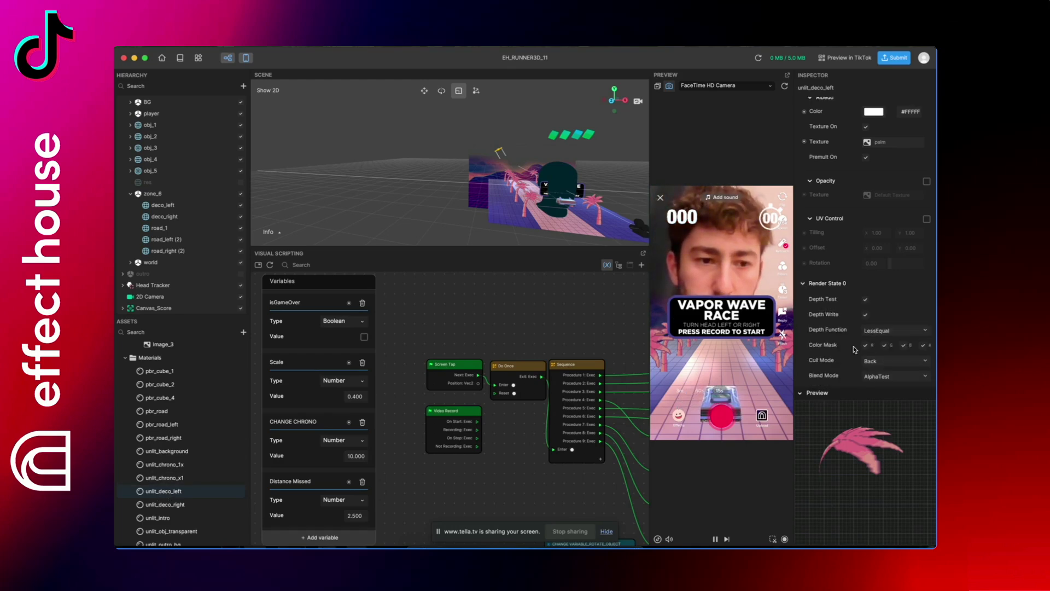
{"action": "left_click", "coordinate": [896, 378]}
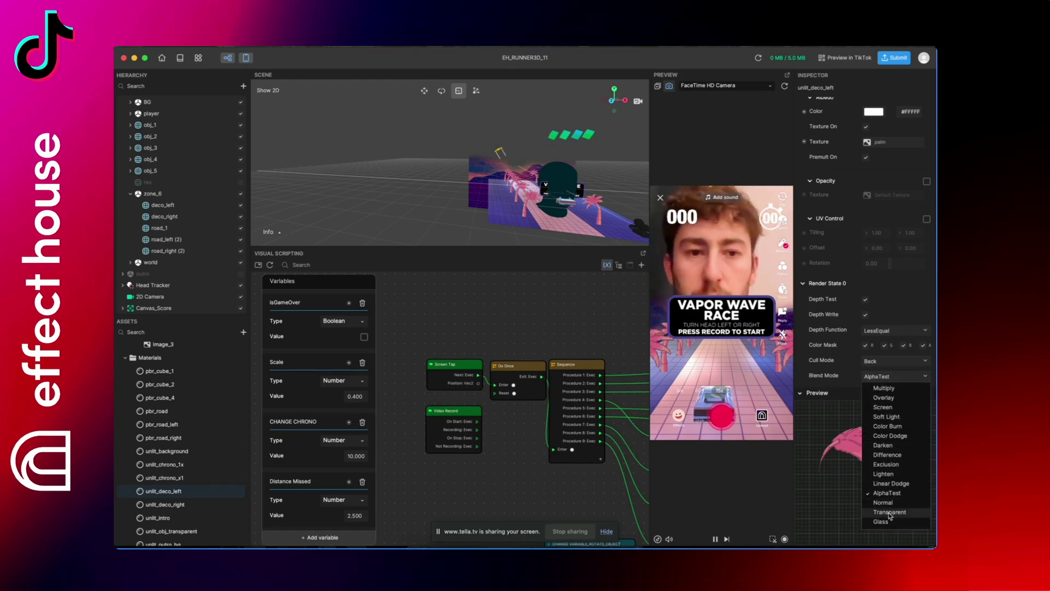
{"action": "left_click", "coordinate": [915, 311]}
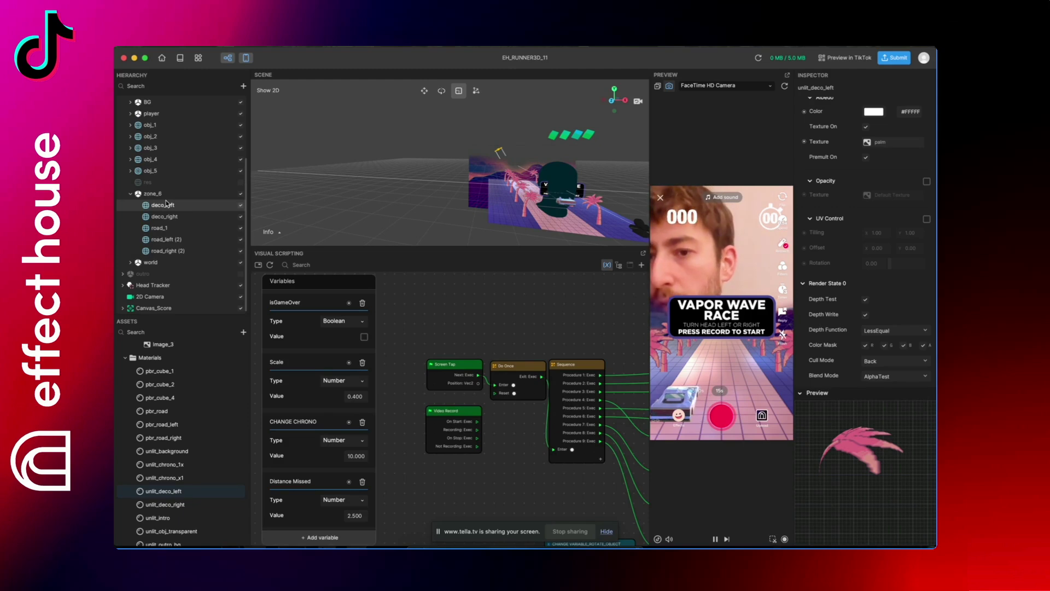
Step: Inspect the road_1 plane, review the available Albedo textures of its pbr_road material keeping ground, and select the road_right (1) plane
{"action": "left_click", "coordinate": [571, 227]}
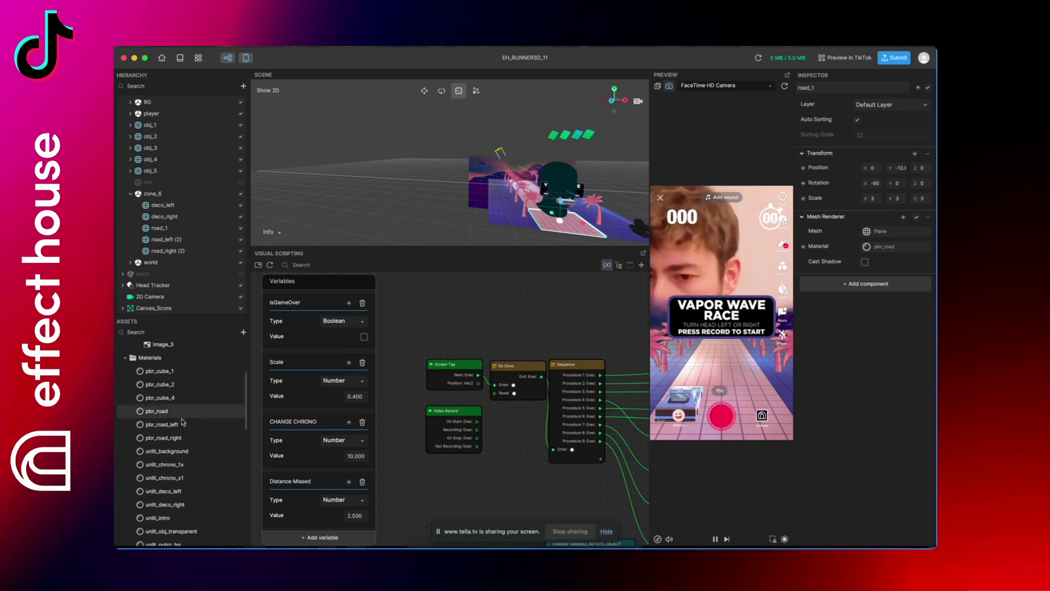
{"action": "left_click", "coordinate": [158, 411]}
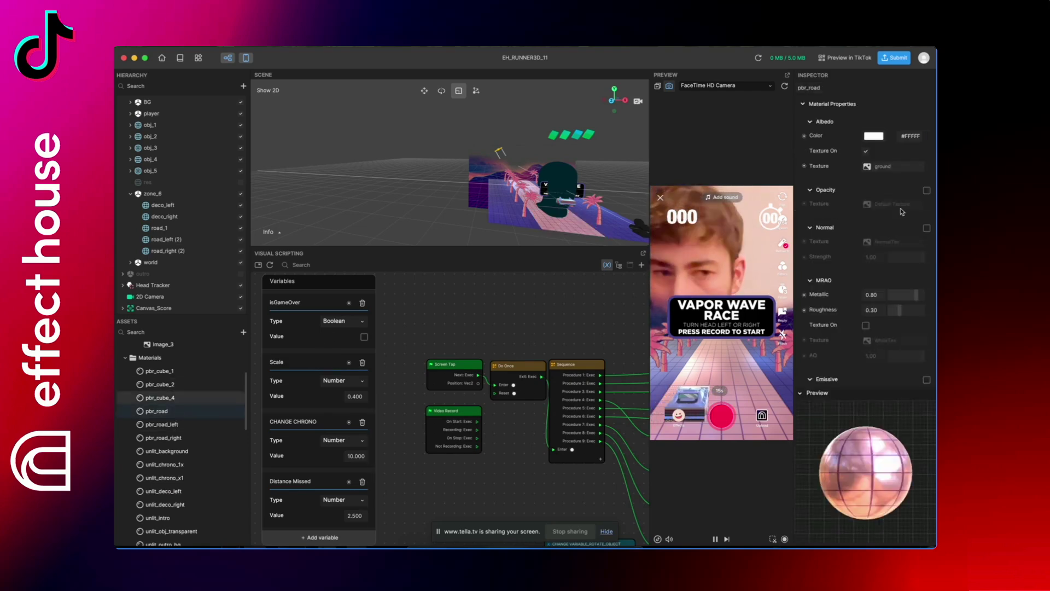
{"action": "left_click", "coordinate": [889, 168]}
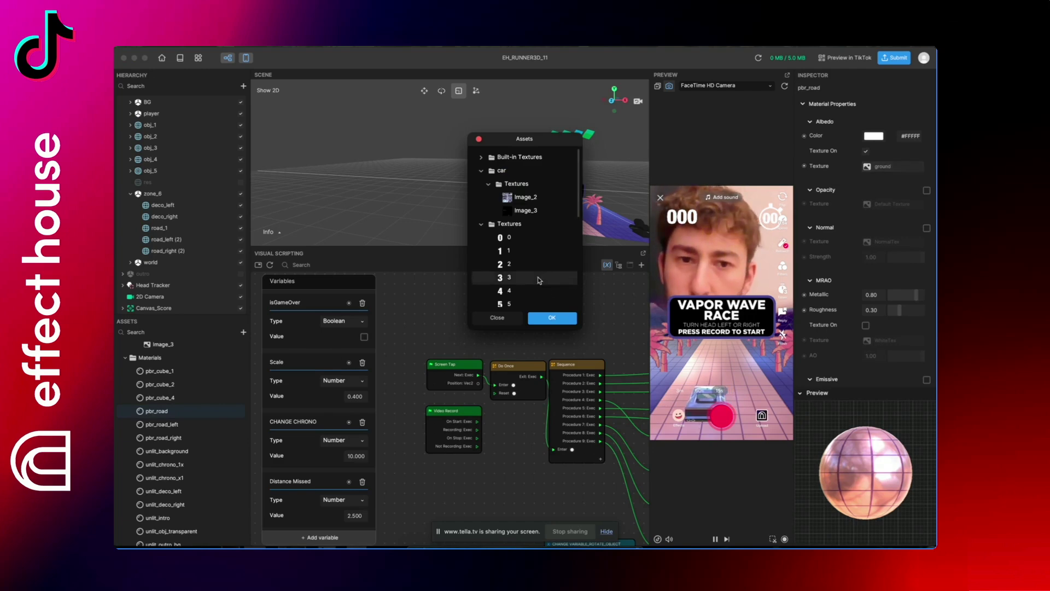
{"action": "scroll", "coordinate": [539, 280], "scroll_direction": "down", "scroll_amount": 5}
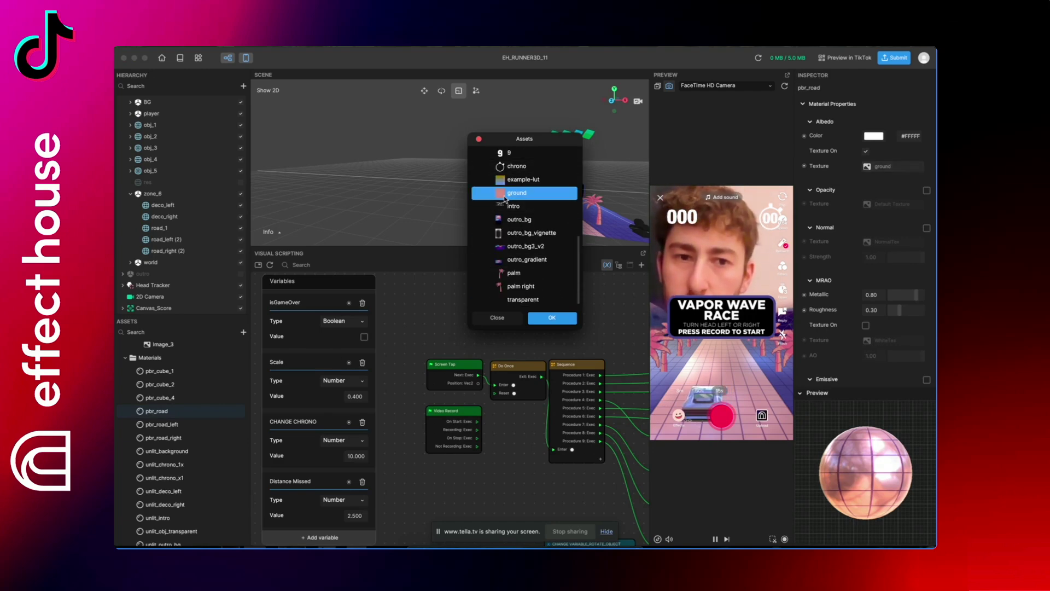
{"action": "left_click", "coordinate": [498, 318]}
{"action": "left_click", "coordinate": [613, 224]}
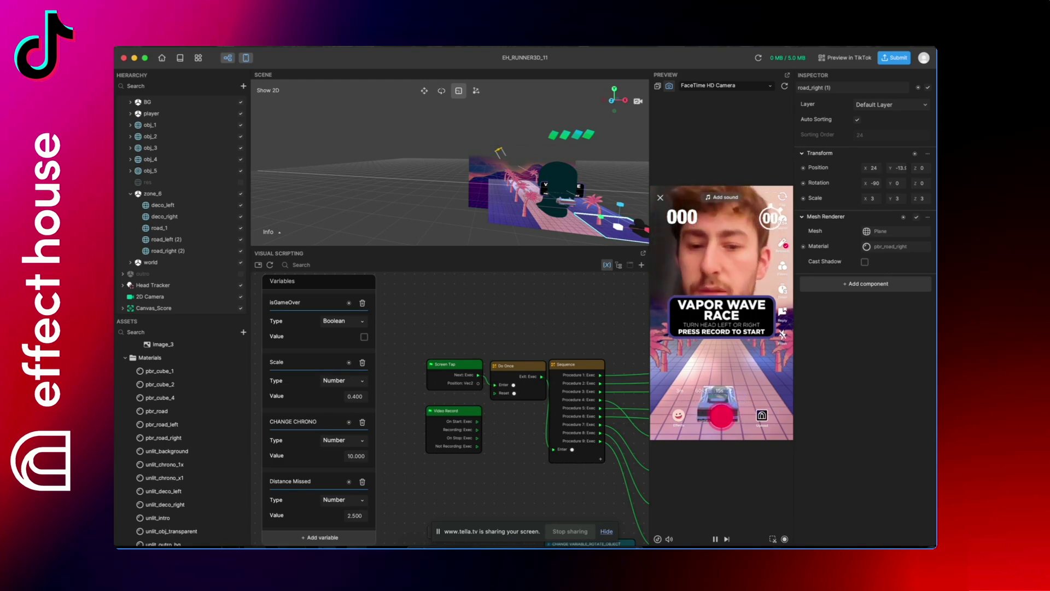
Step: Switch to the web browser, open sketchfab.com in a new tab and search the 3D models for "biker"
{"action": "key", "text": "super+Tab"}
{"action": "key", "text": "super+t"}
{"action": "type", "text": "sketchfab.com"}
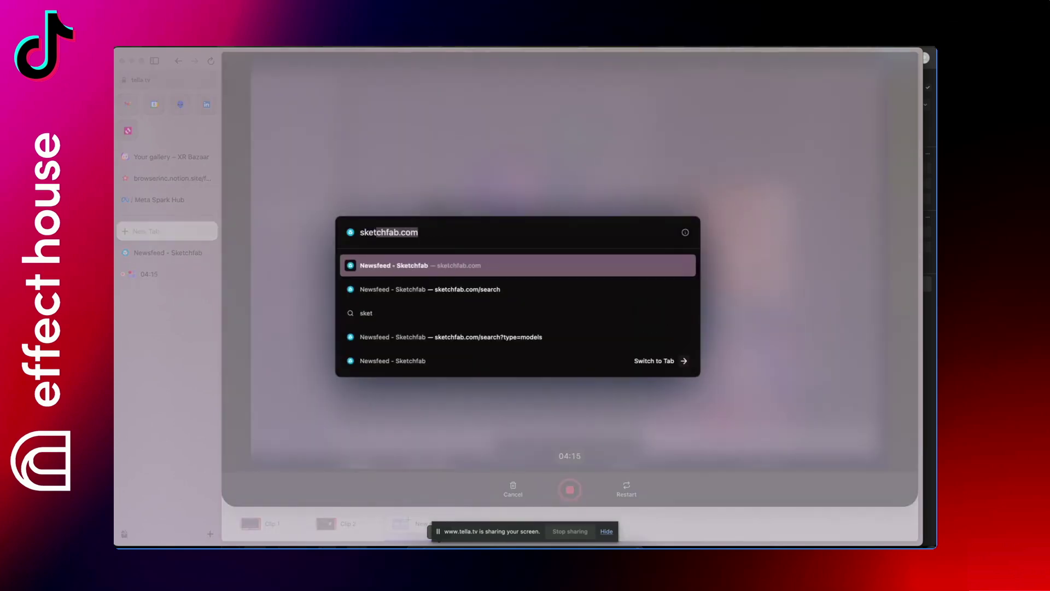
{"action": "key", "text": "Return"}
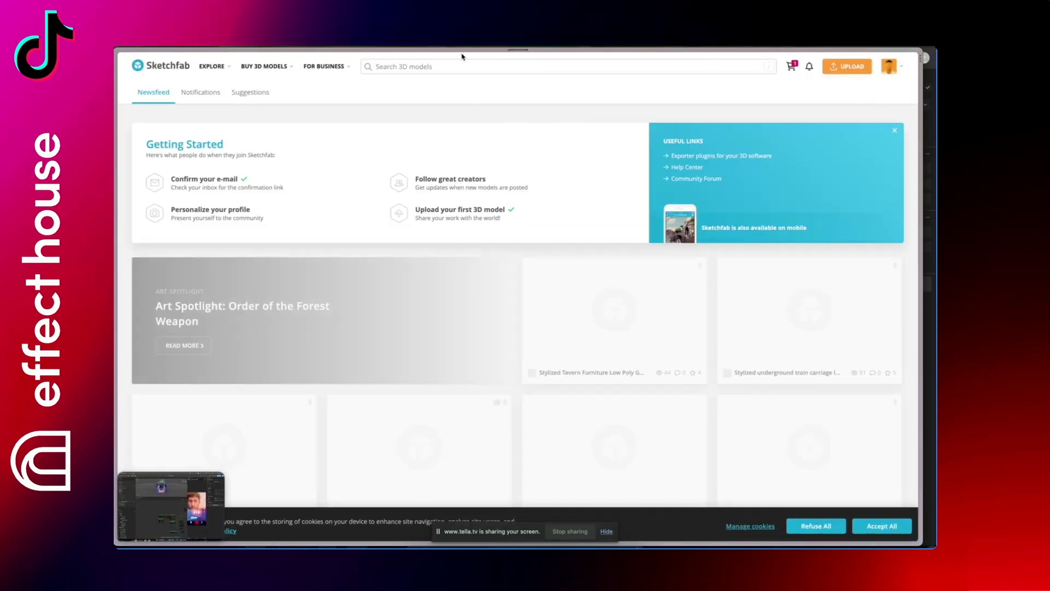
{"action": "left_click", "coordinate": [453, 65]}
{"action": "type", "text": "biker"}
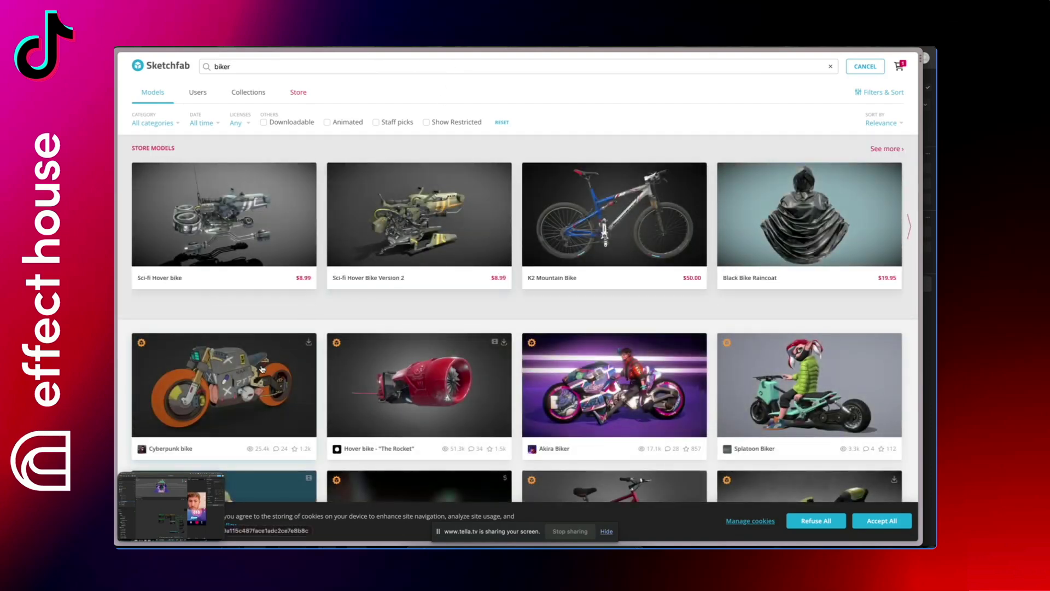
Step: Limit the Sketchfab results to downloadable models, refine the search to "biker low poly", browse the results and return to Effect House
{"action": "left_click", "coordinate": [289, 124]}
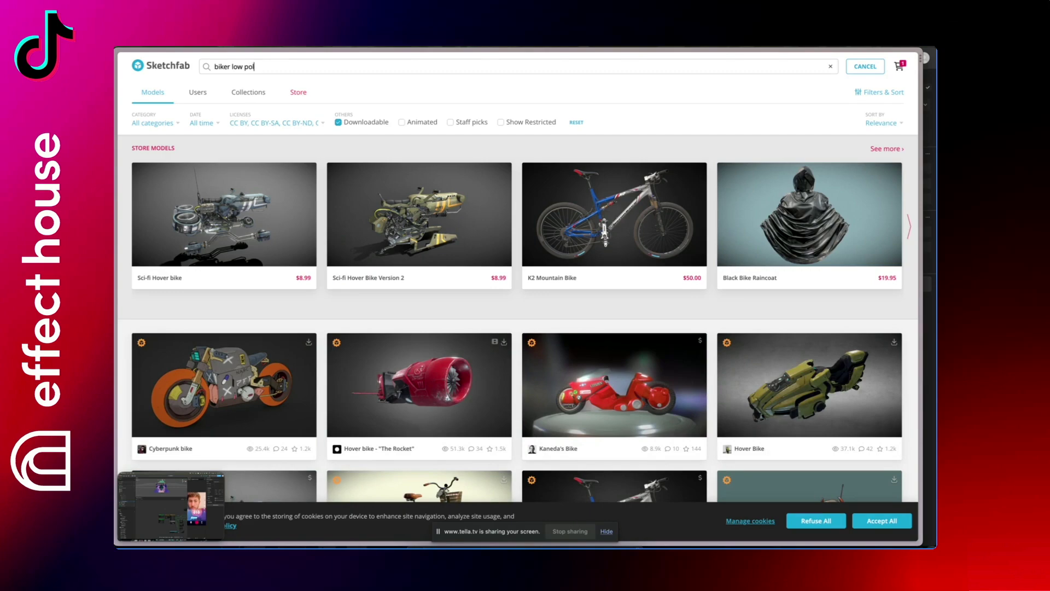
{"action": "scroll", "coordinate": [302, 296], "scroll_direction": "down", "scroll_amount": 5}
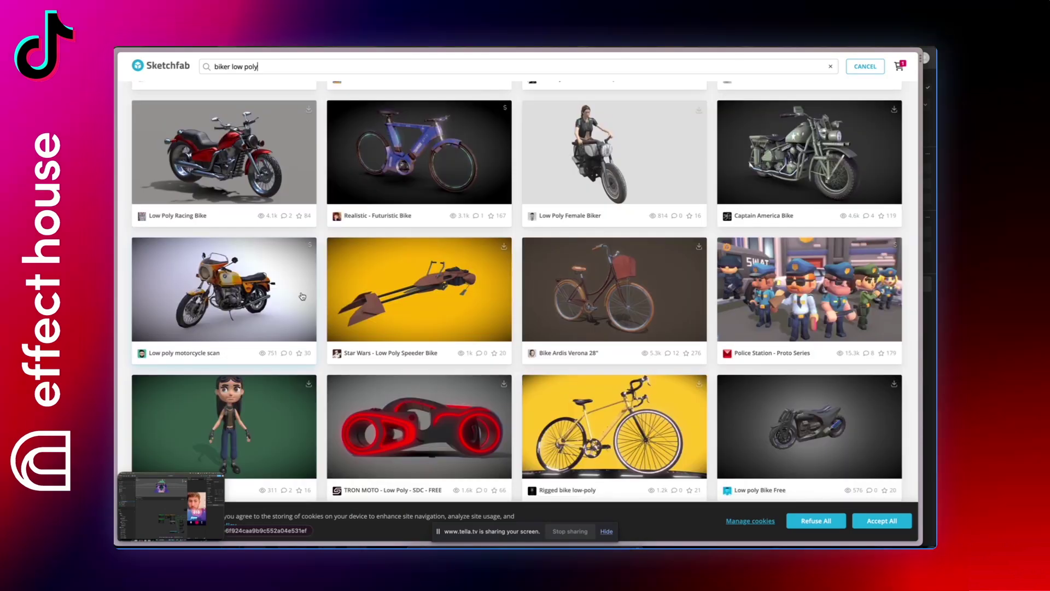
{"action": "scroll", "coordinate": [302, 296], "scroll_direction": "down", "scroll_amount": 7}
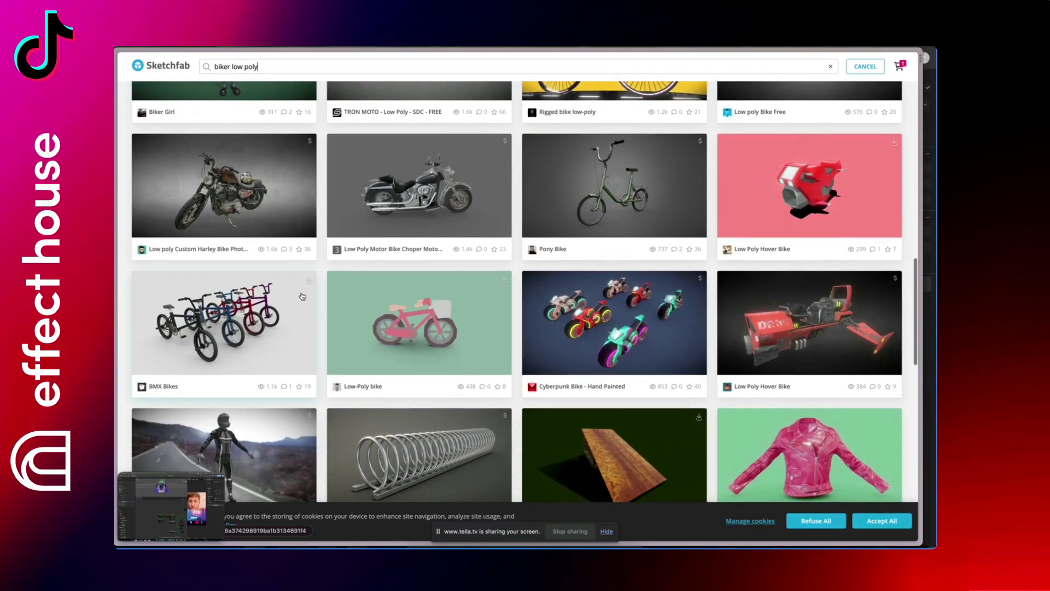
{"action": "scroll", "coordinate": [302, 297], "scroll_direction": "down", "scroll_amount": 15}
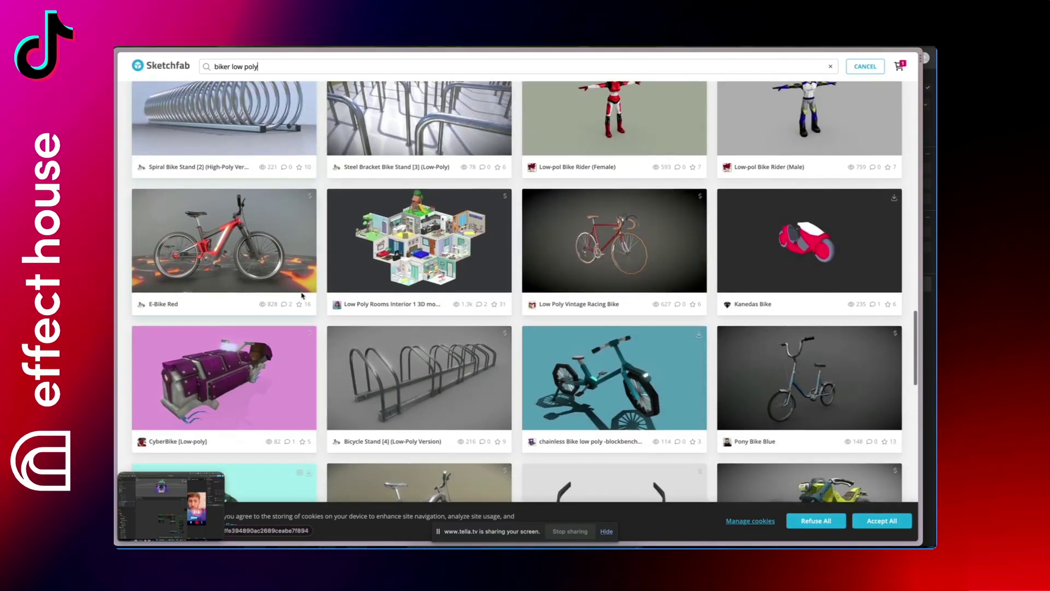
{"action": "scroll", "coordinate": [302, 296], "scroll_direction": "down", "scroll_amount": 1}
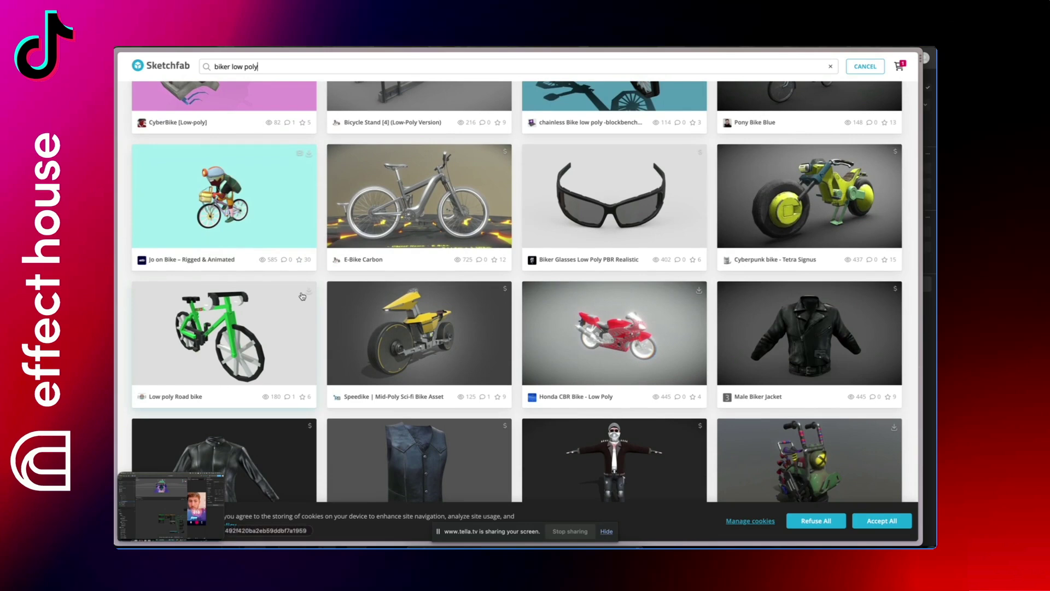
{"action": "key", "text": "Escape"}
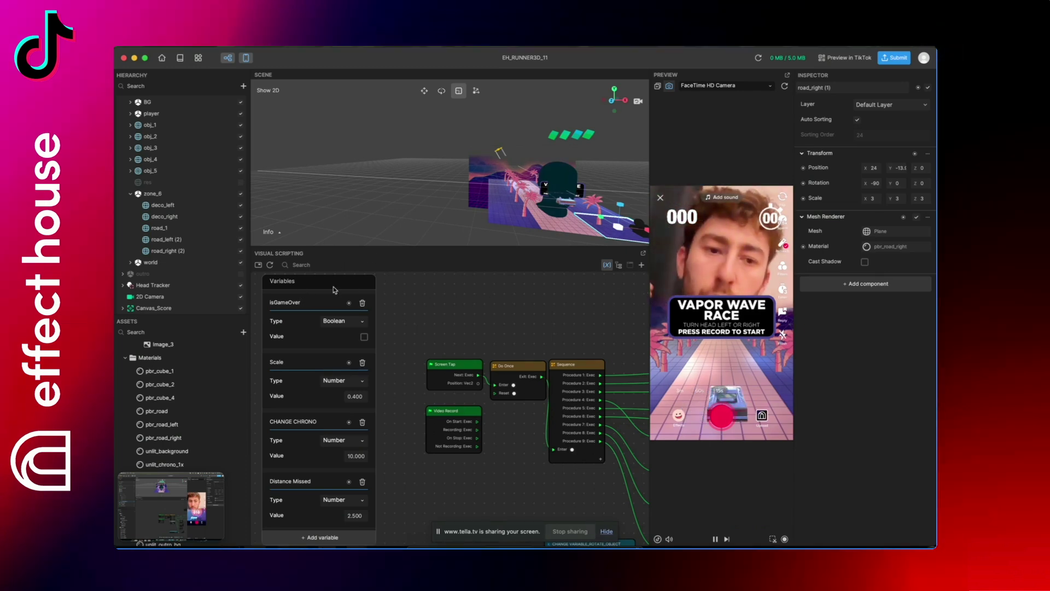
Step: Review the car assets, expand the player group inside the game group and select its car object
{"action": "scroll", "coordinate": [185, 192], "scroll_direction": "up", "scroll_amount": 1}
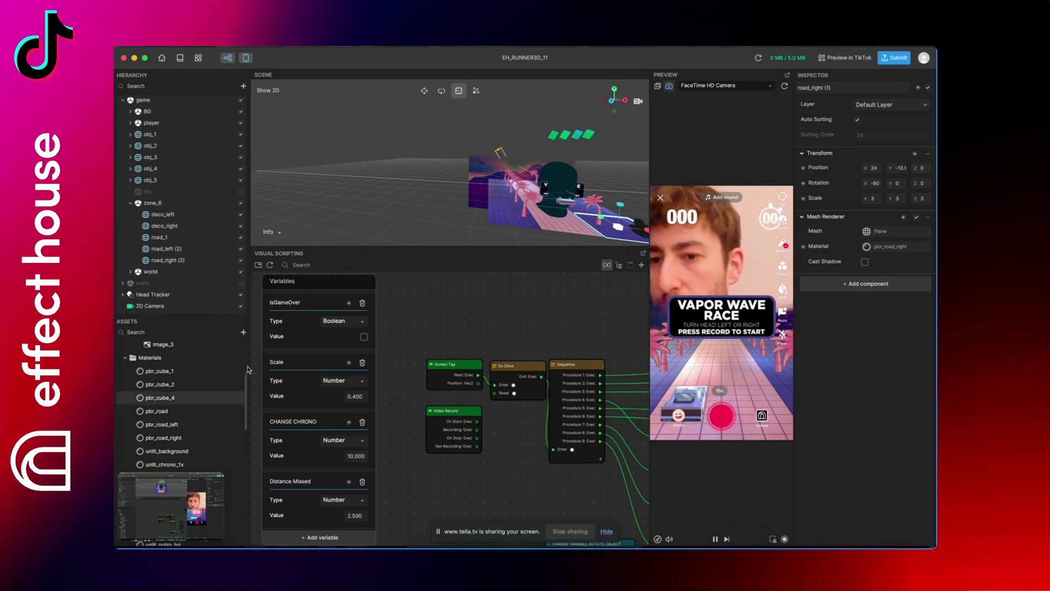
{"action": "scroll", "coordinate": [172, 389], "scroll_direction": "up", "scroll_amount": 3}
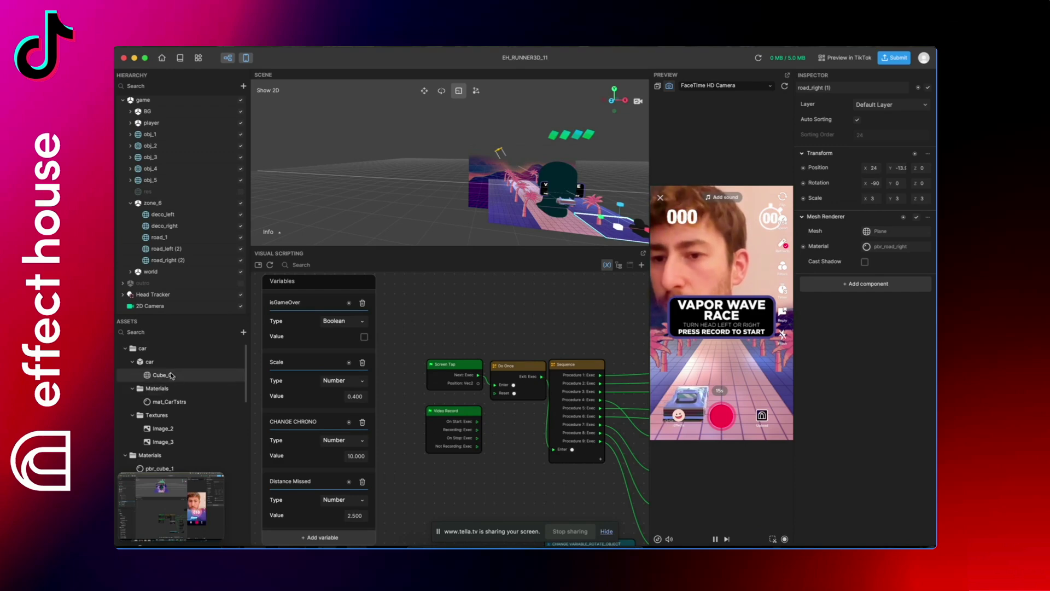
{"action": "scroll", "coordinate": [187, 240], "scroll_direction": "up", "scroll_amount": 4}
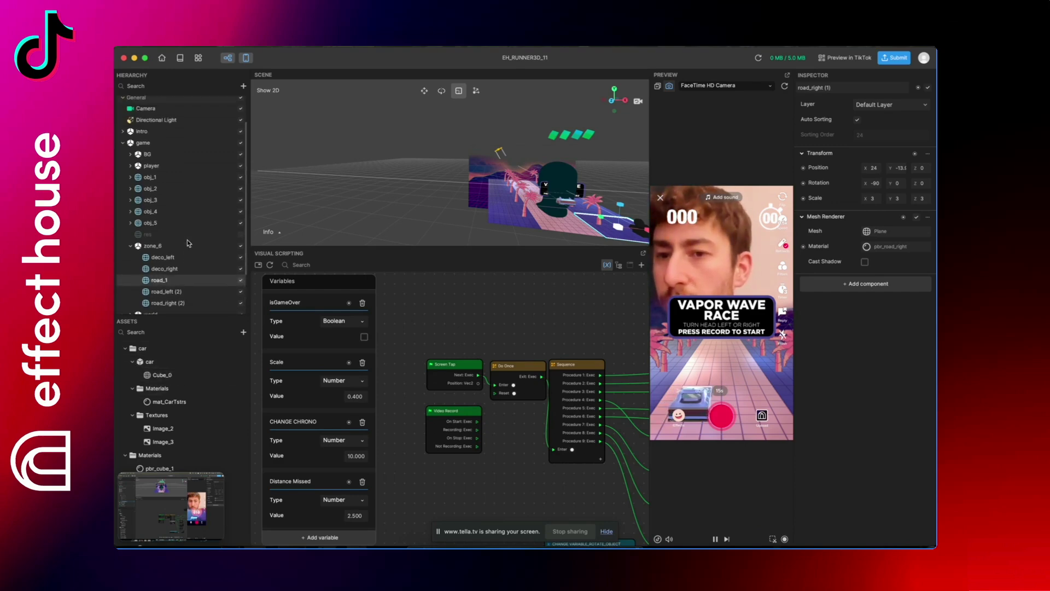
{"action": "left_click", "coordinate": [122, 144]}
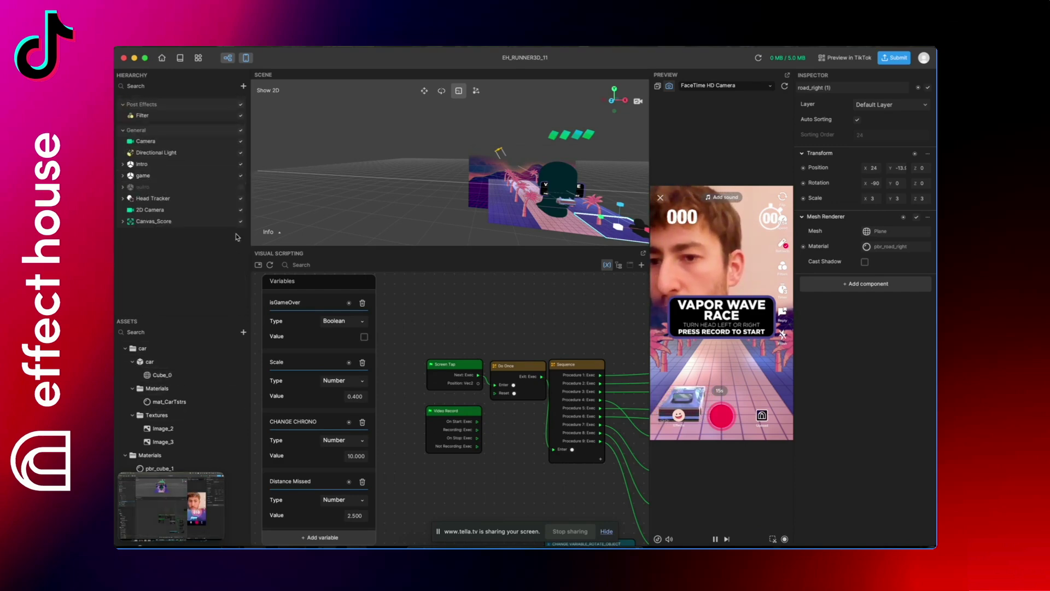
{"action": "left_click", "coordinate": [123, 176]}
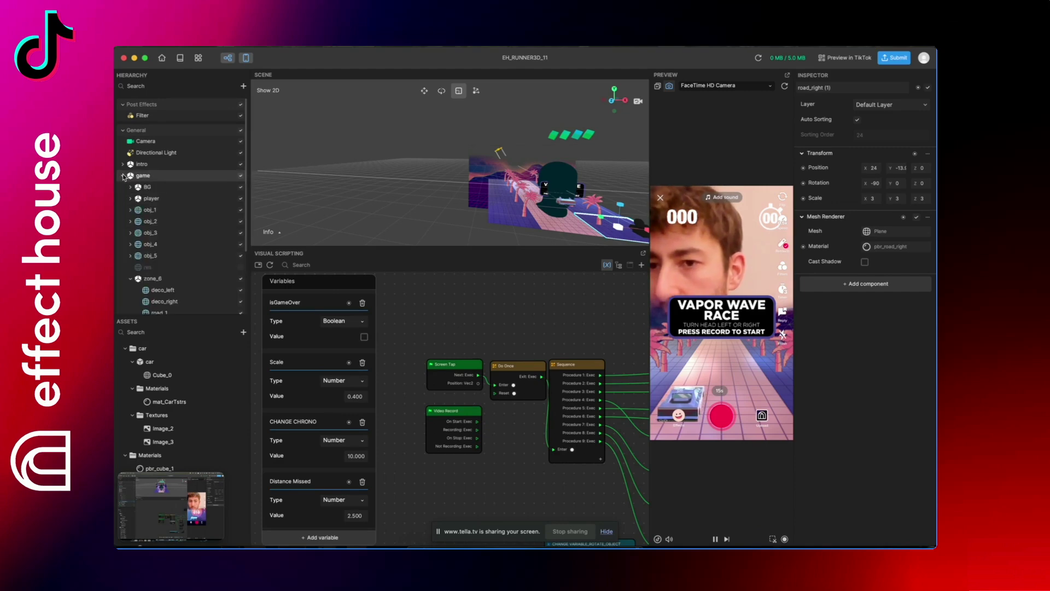
{"action": "left_click", "coordinate": [130, 200]}
{"action": "left_click", "coordinate": [129, 199]}
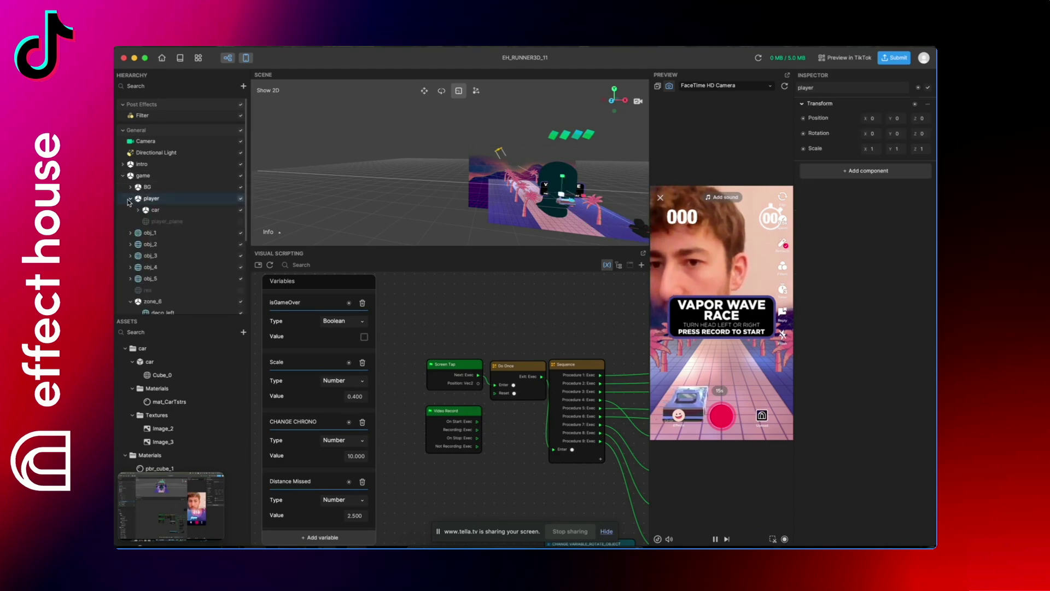
{"action": "left_click", "coordinate": [182, 211]}
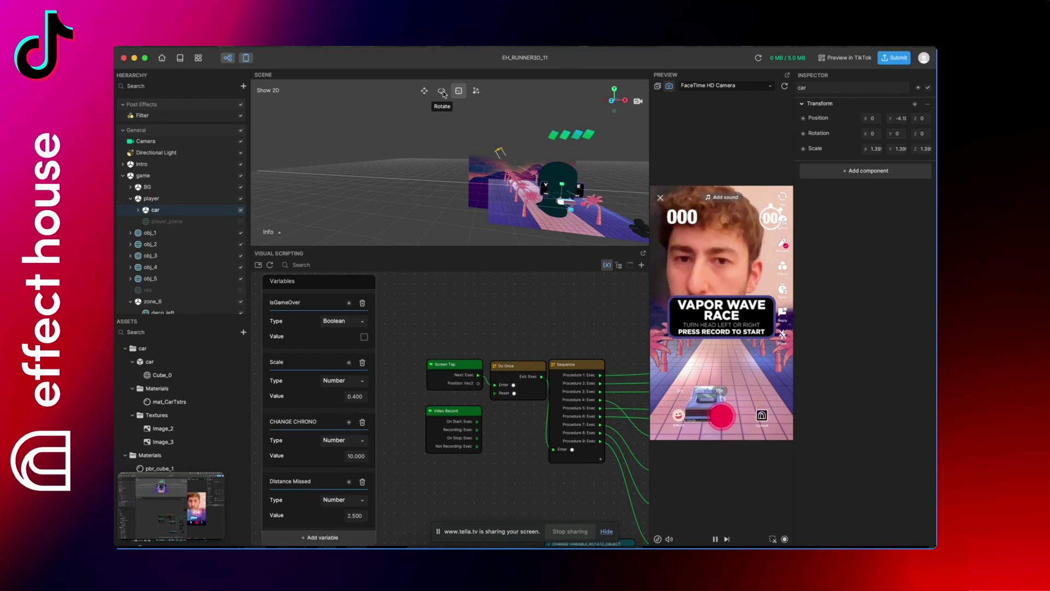
Step: Try scaling the player's car uniformly to about 2.39, and undo the scaling
{"action": "left_click", "coordinate": [459, 91]}
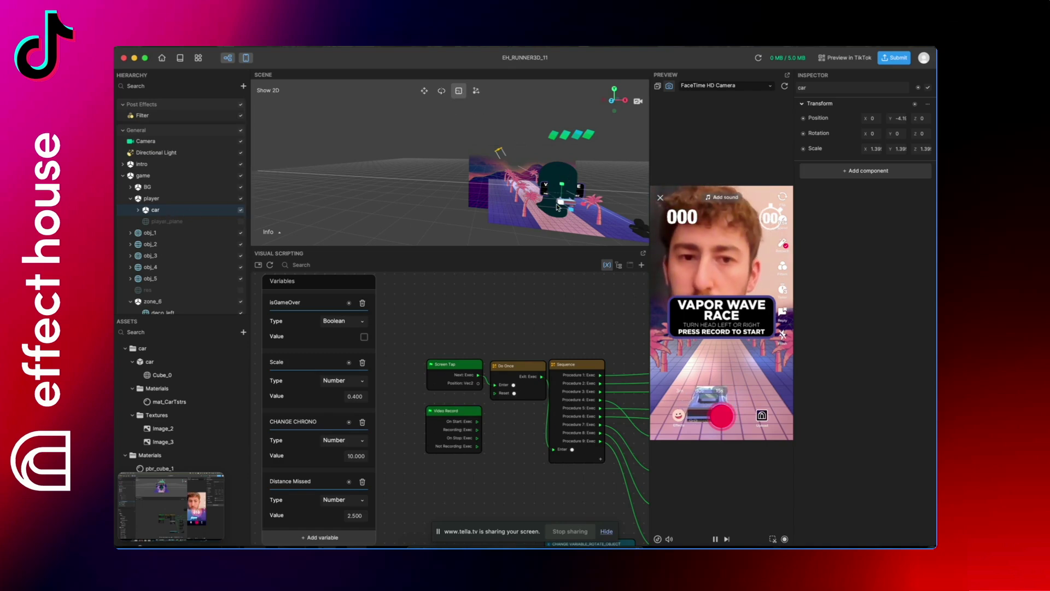
{"action": "mouse_move", "coordinate": [561, 206]}
{"action": "left_mouse_down"}
{"action": "mouse_move", "coordinate": [628, 195]}
{"action": "mouse_move", "coordinate": [569, 200]}
{"action": "left_mouse_up"}
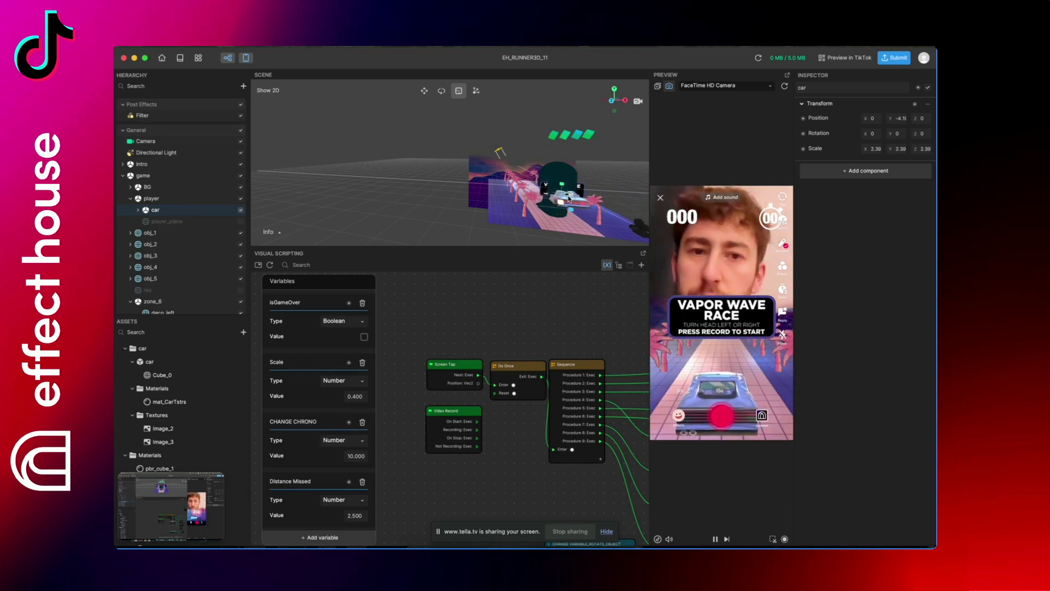
{"action": "left_click", "coordinate": [425, 92]}
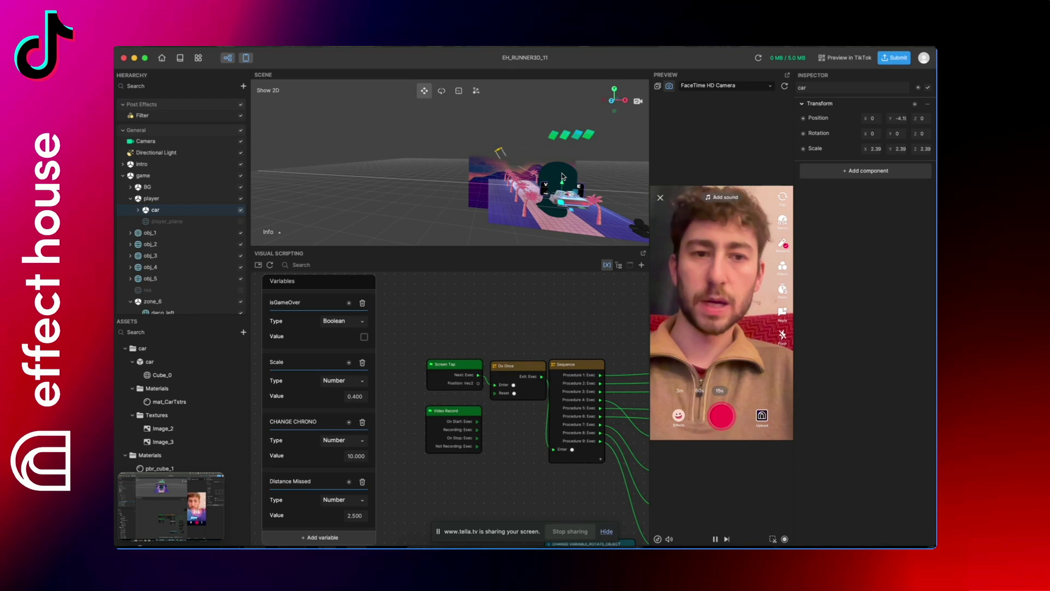
{"action": "key", "text": "super+z"}
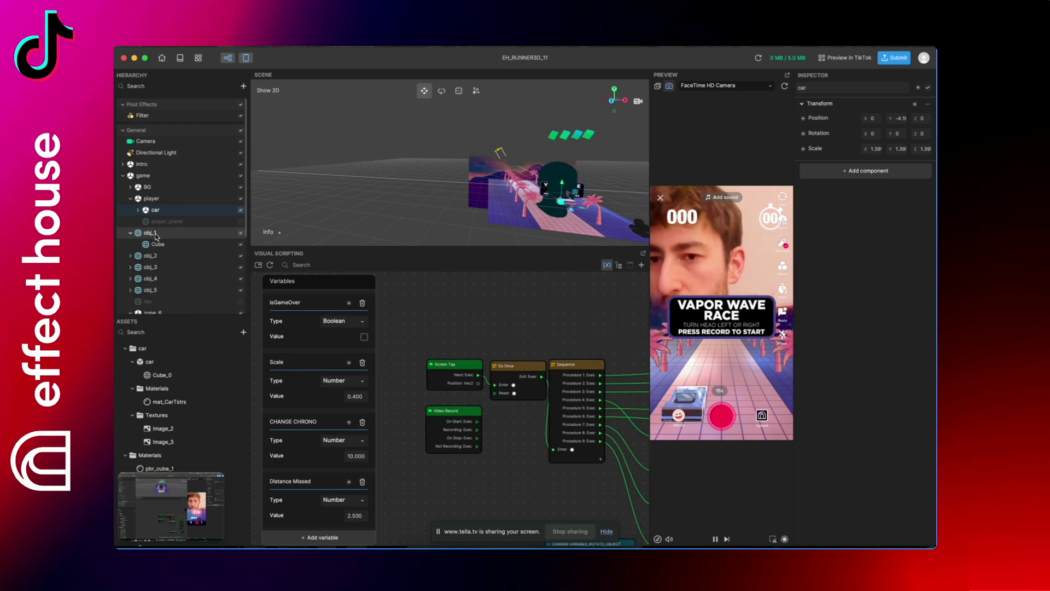
Step: Inspect obj_3 and compare the properties and materials of the cubes nested in obj_1 and obj_2
{"action": "left_click", "coordinate": [162, 269]}
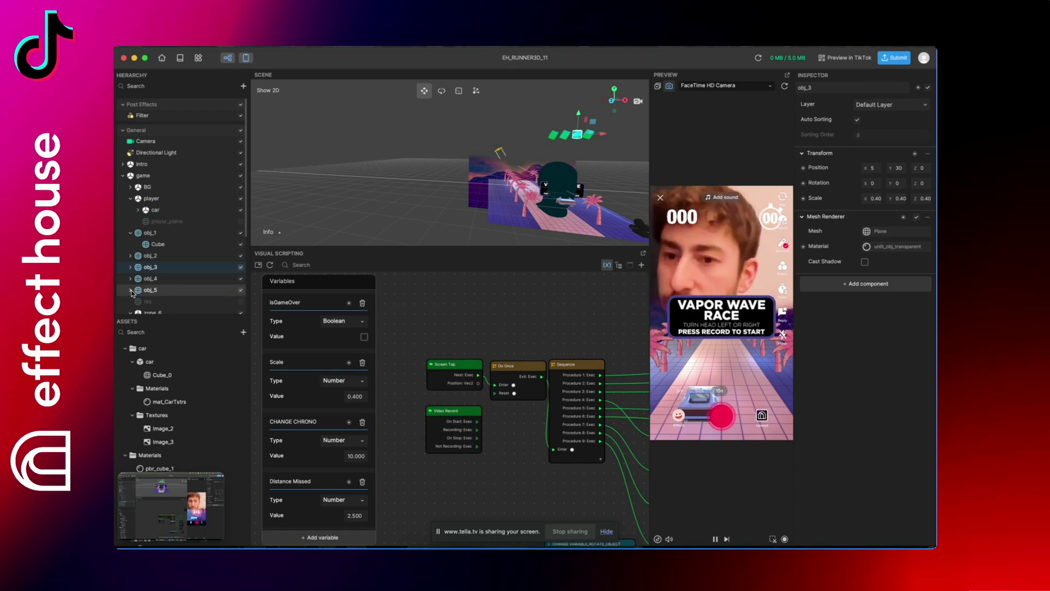
{"action": "left_click", "coordinate": [163, 244]}
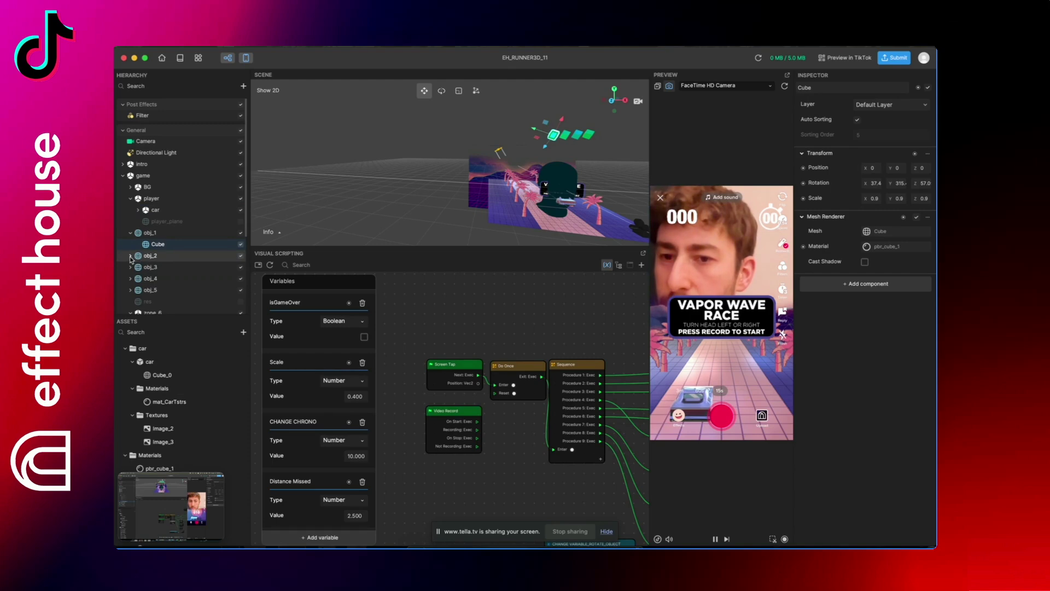
{"action": "left_click", "coordinate": [130, 255]}
{"action": "left_click", "coordinate": [162, 267]}
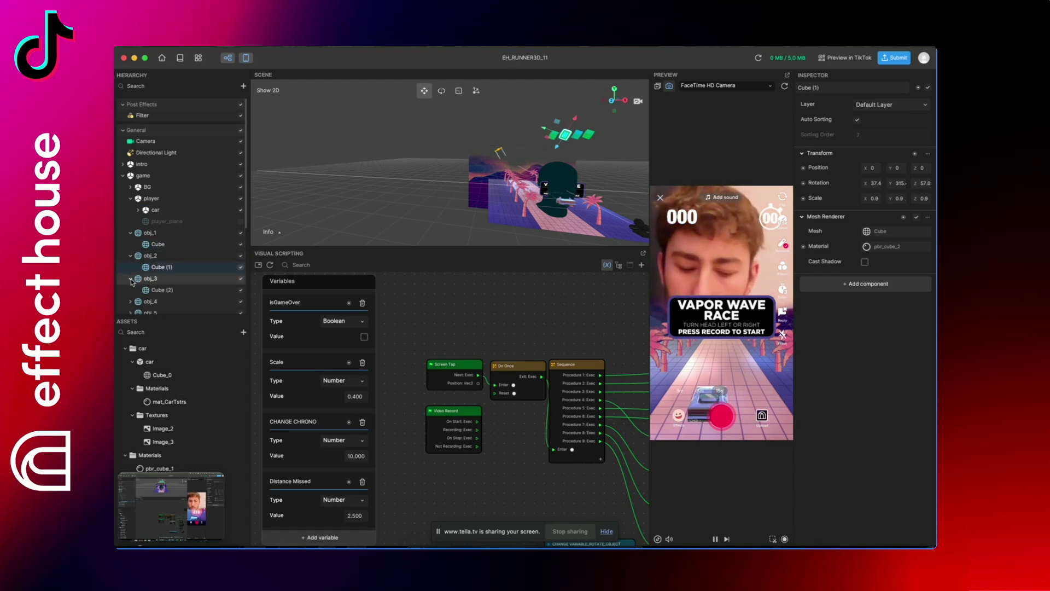
{"action": "left_click", "coordinate": [166, 245]}
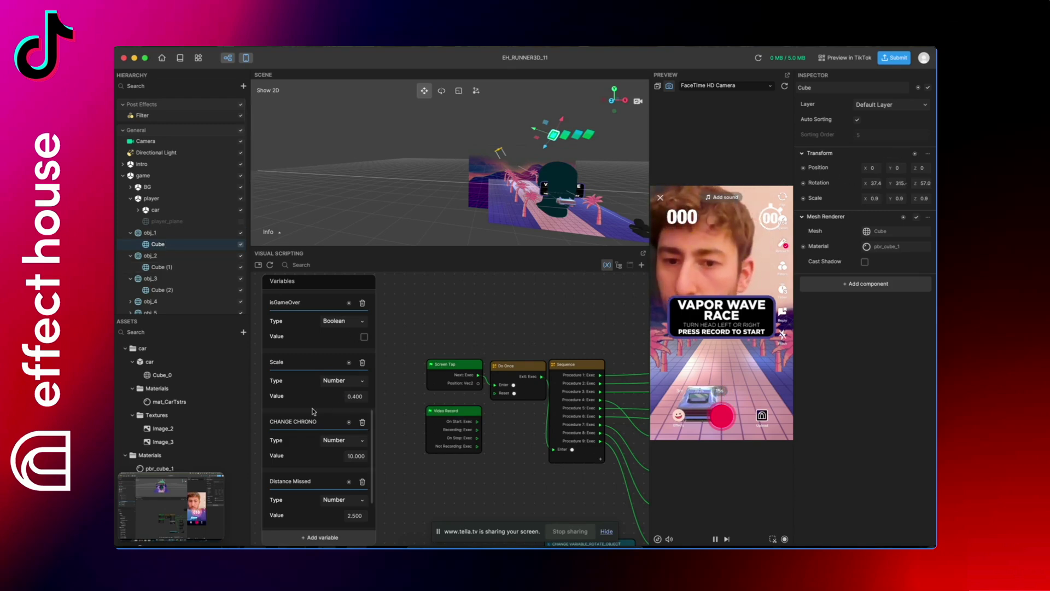
Step: Toggle the visual scripting variables list, try a CHANGE CHRONO value of 20, and set the variable back to 5
{"action": "left_click", "coordinate": [607, 265]}
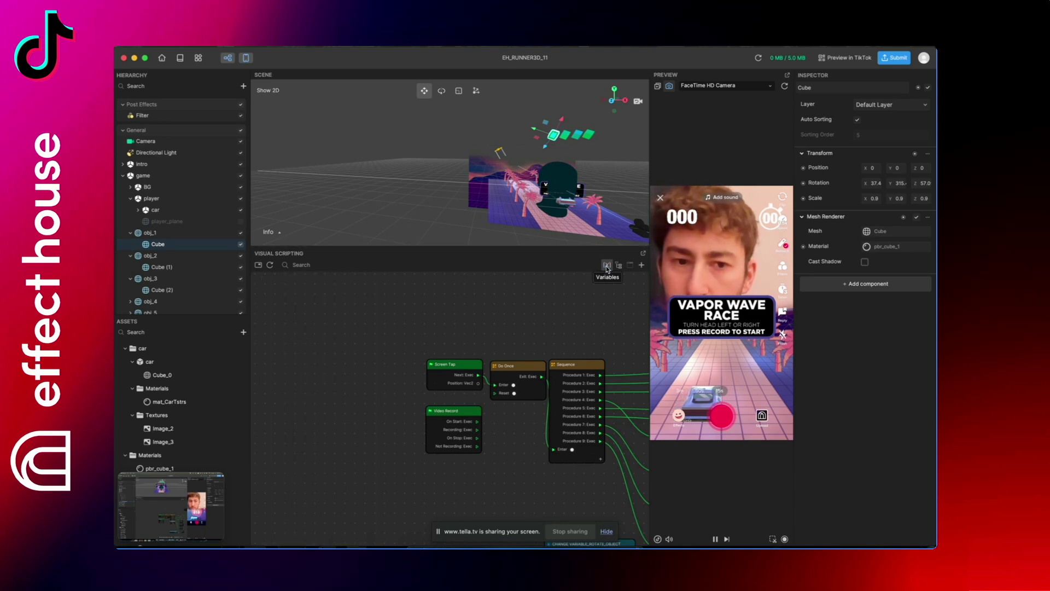
{"action": "left_click", "coordinate": [607, 265]}
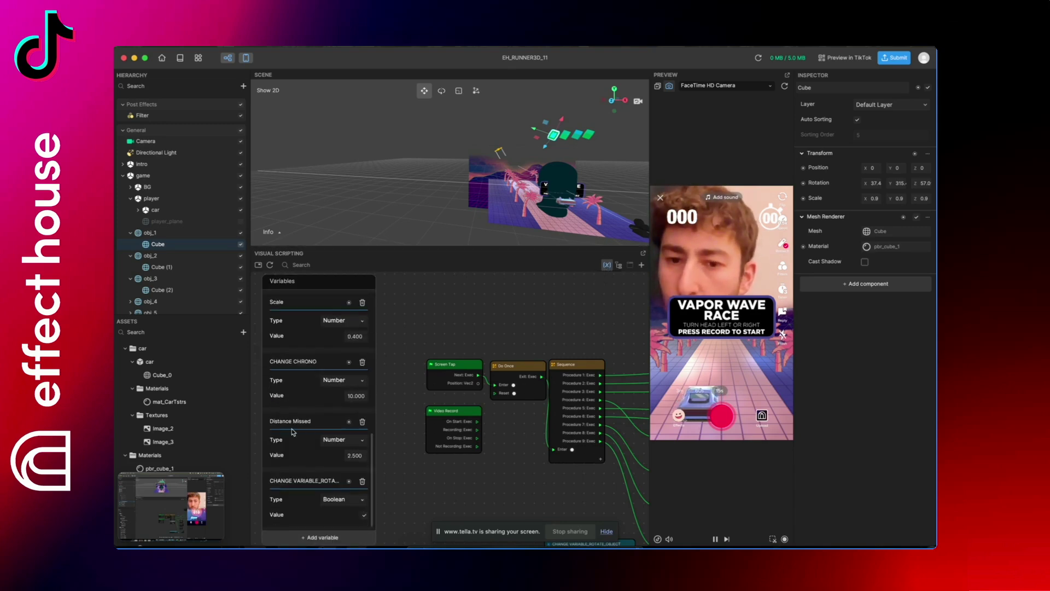
{"action": "scroll", "coordinate": [292, 433], "scroll_direction": "up", "scroll_amount": 1}
{"action": "double_click", "coordinate": [355, 414]}
{"action": "type", "text": "5000"}
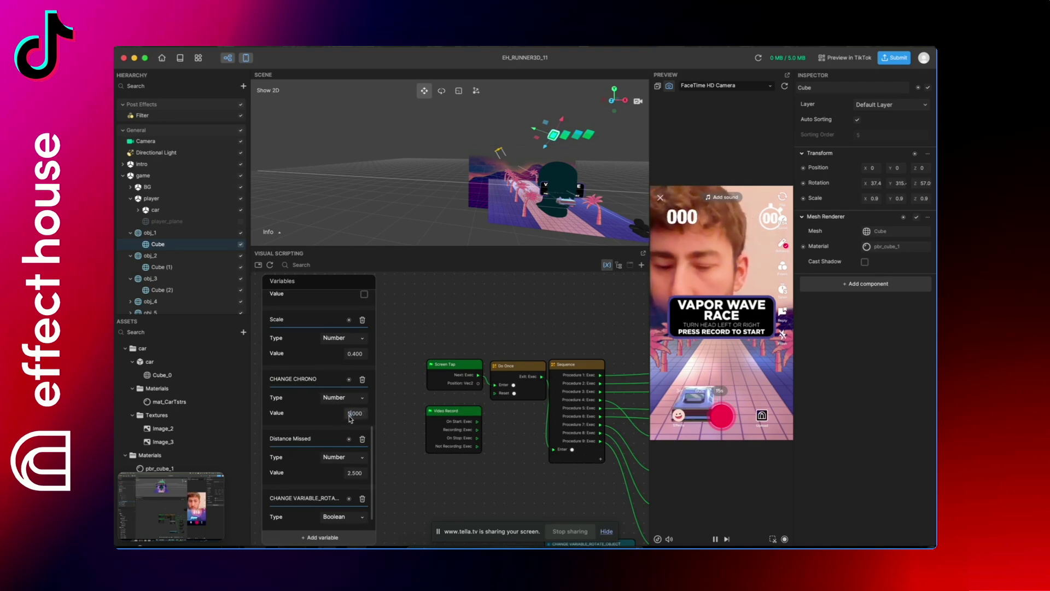
{"action": "key", "text": "BackSpace"}
{"action": "type", "text": "20"}
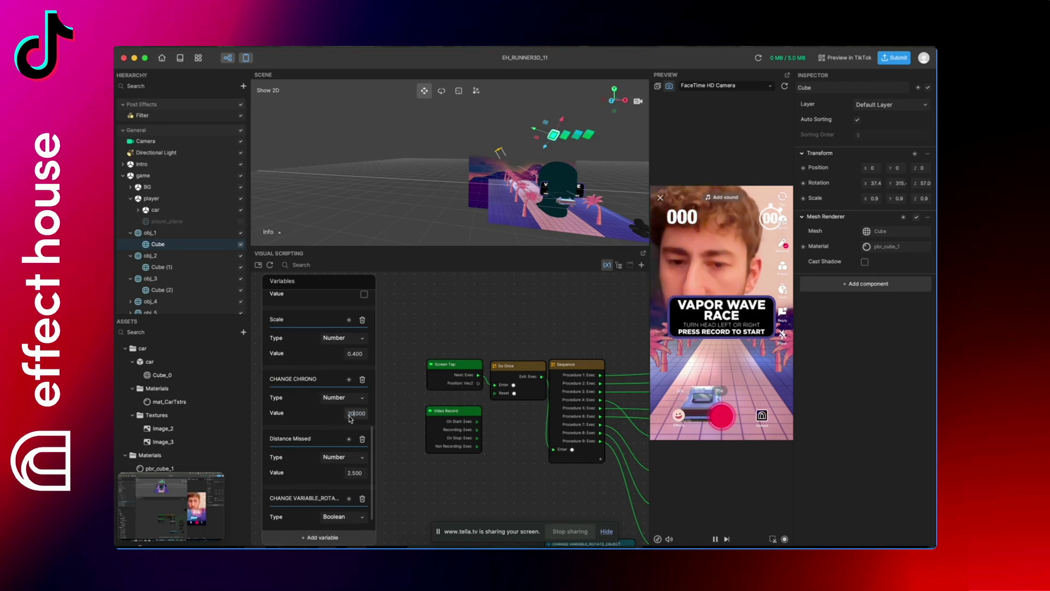
{"action": "key", "text": "Return"}
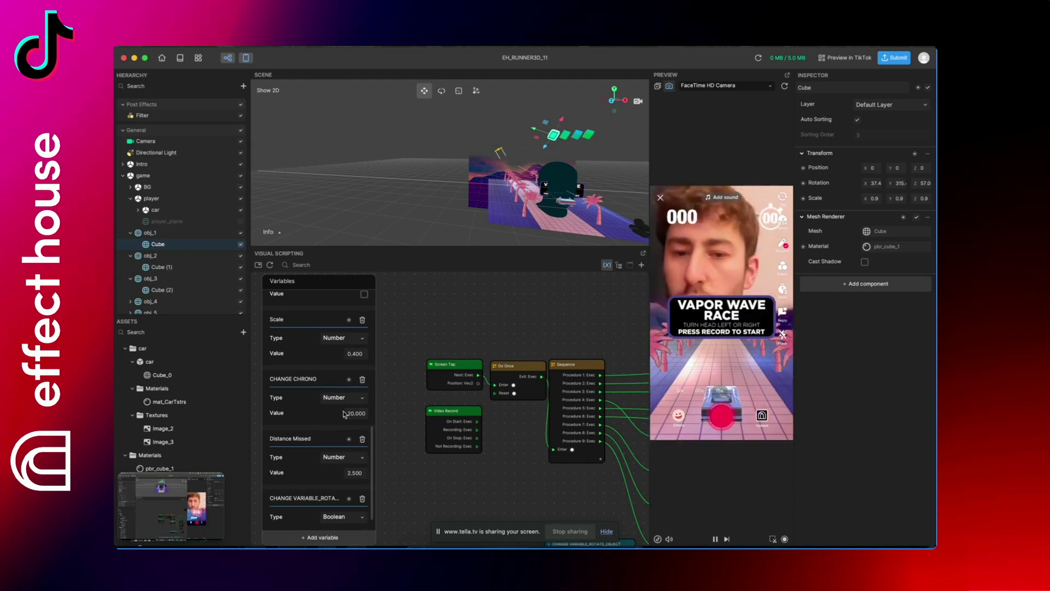
{"action": "key", "text": "super+z"}
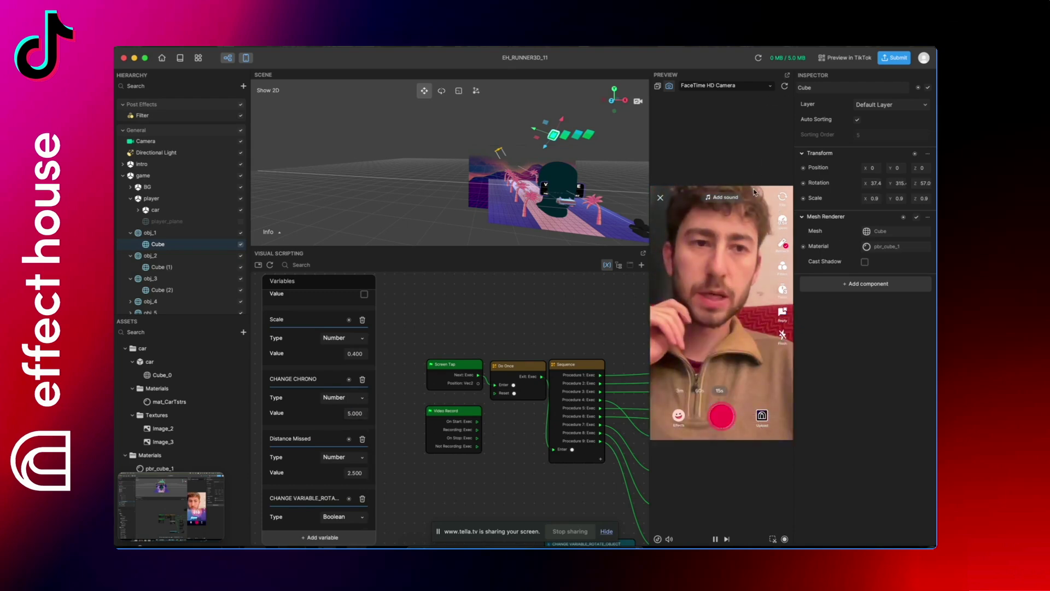
Step: Play the game in the preview, then reset the effect and play it again with the CHANGE VARIABLE_ROTA... boolean enabled
{"action": "left_click", "coordinate": [738, 250]}
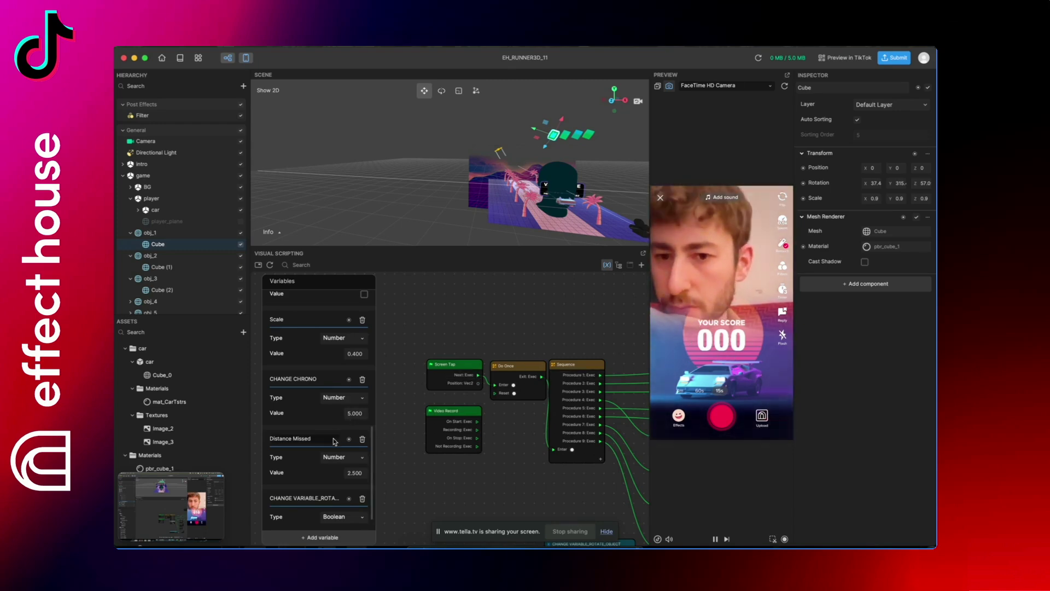
{"action": "scroll", "coordinate": [324, 494], "scroll_direction": "down", "scroll_amount": 1}
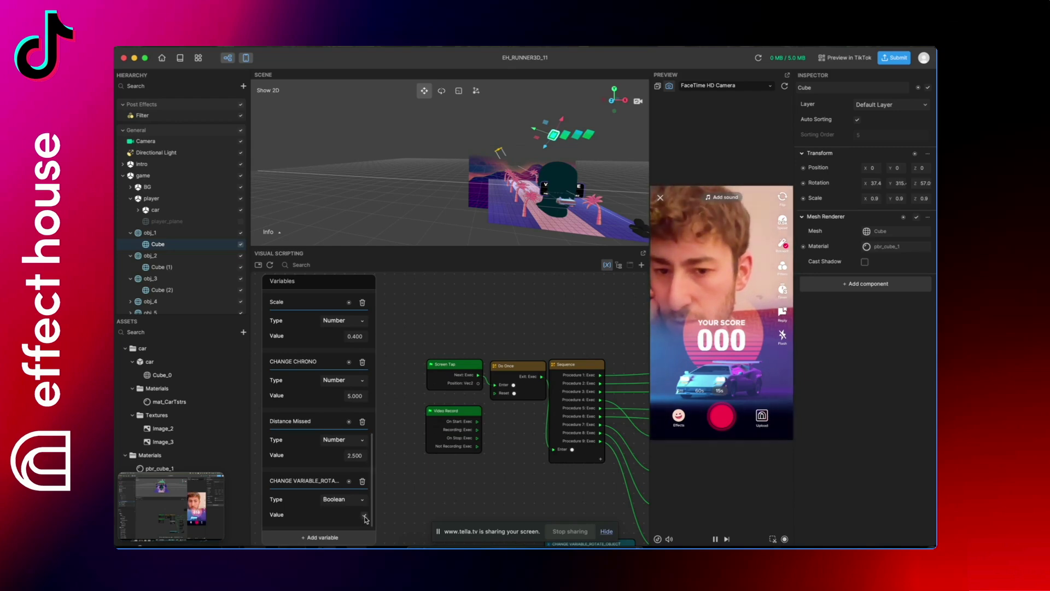
{"action": "left_click", "coordinate": [785, 88]}
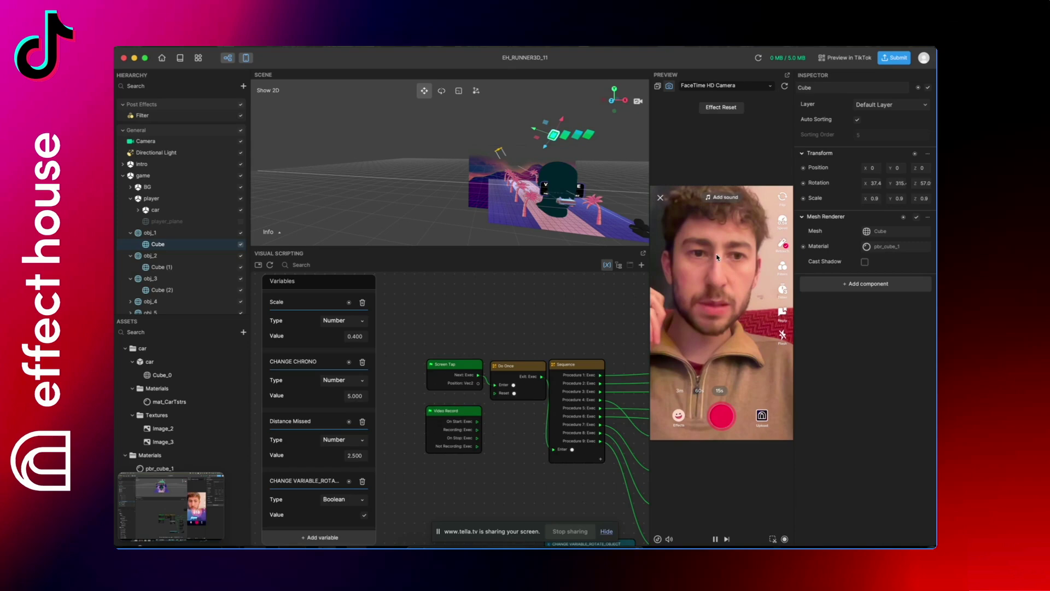
{"action": "left_click", "coordinate": [710, 363]}
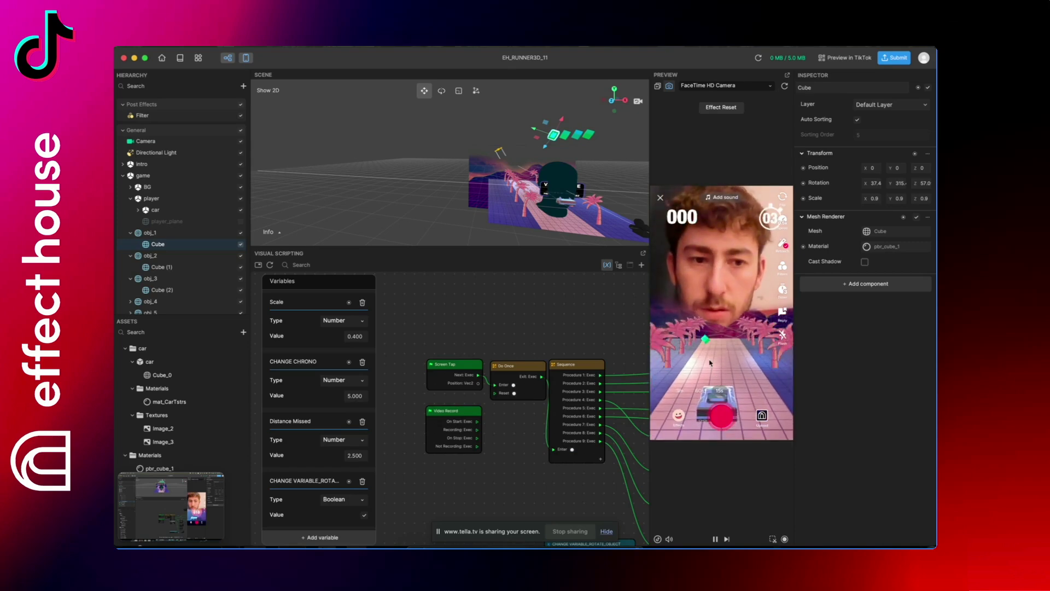
Step: Try the preview game with the CHANGE VARIABLE_ROTA... boolean disabled, and enable the variable again
{"action": "left_click", "coordinate": [364, 516]}
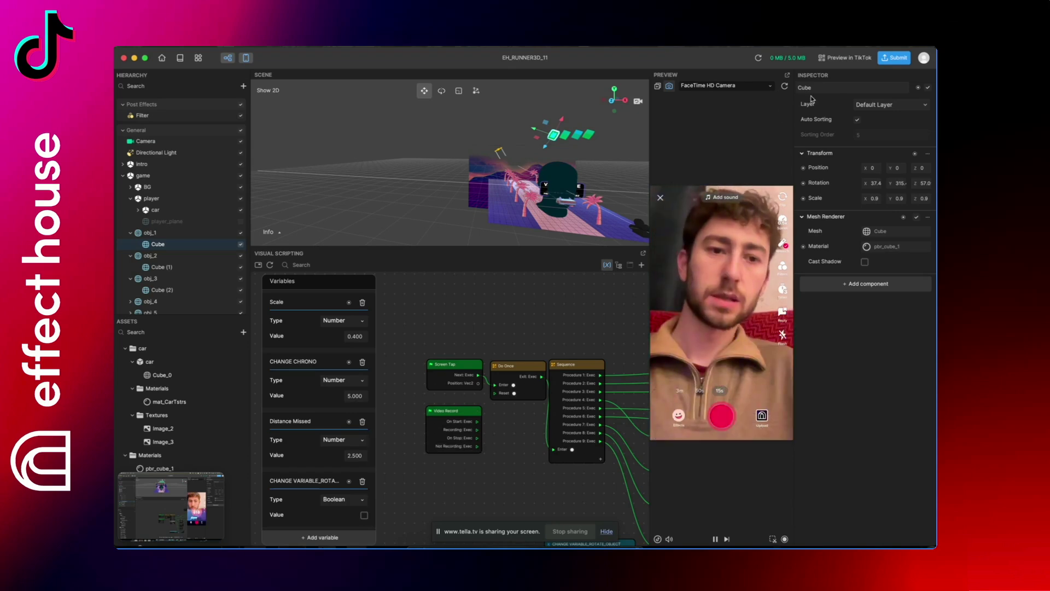
{"action": "left_click", "coordinate": [729, 265]}
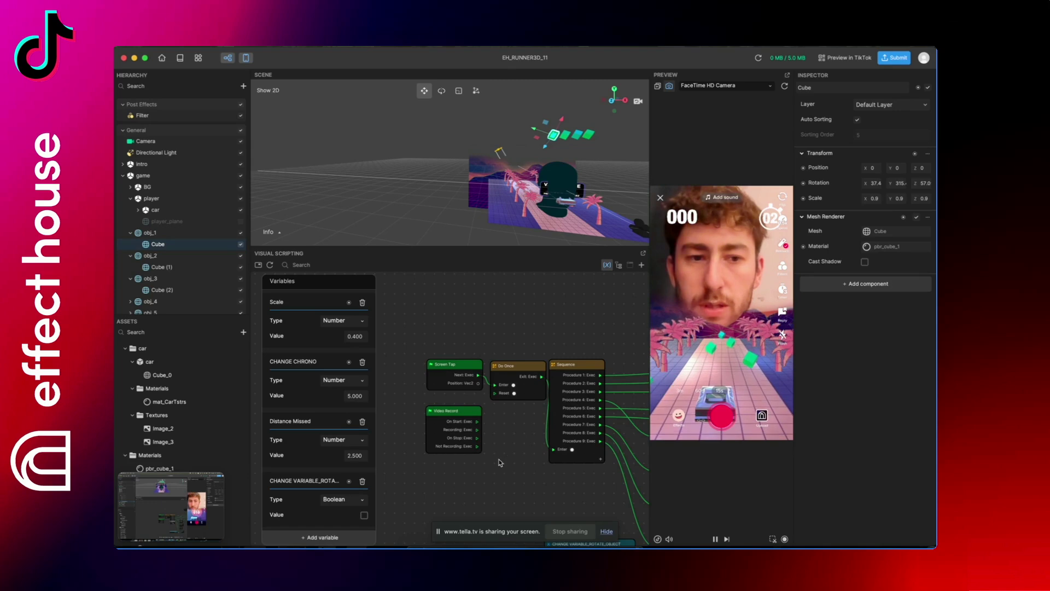
{"action": "left_click", "coordinate": [365, 515]}
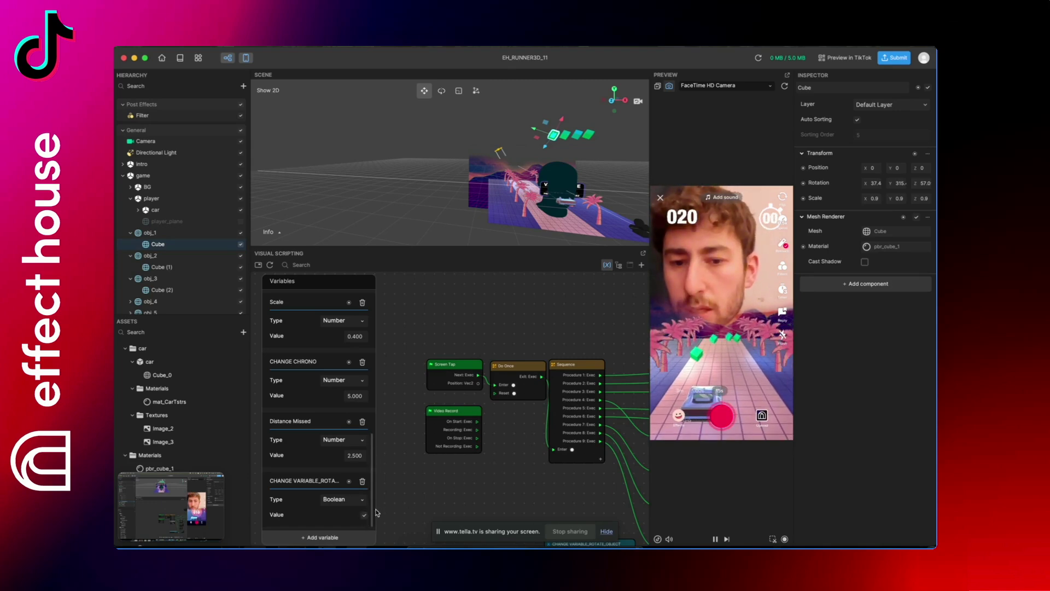
Step: Disconnect Screen Tap from the Do Once node's Enter input and connect Video Record's On Start output to it instead
{"action": "scroll", "coordinate": [446, 381], "scroll_direction": "up", "scroll_amount": 3}
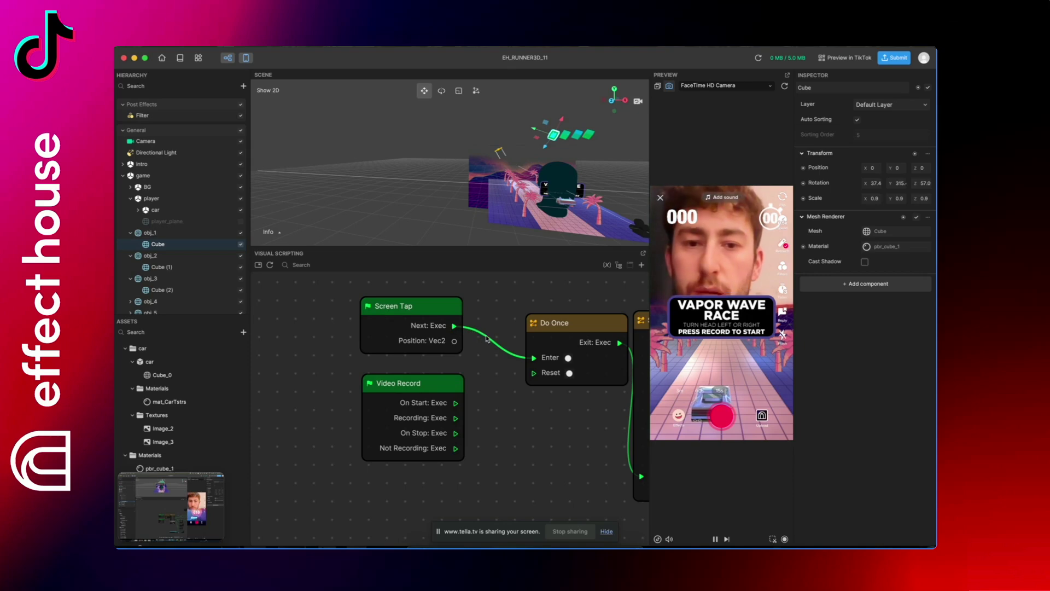
{"action": "left_click_drag", "start_coordinate": [455, 403], "coordinate": [533, 359]}
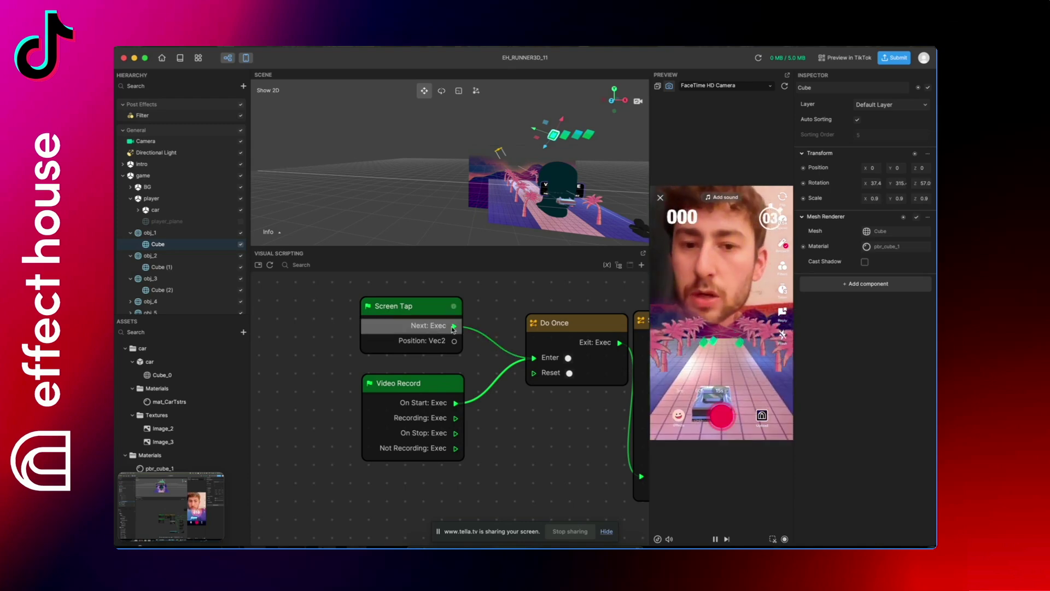
{"action": "left_click", "coordinate": [496, 385]}
{"action": "key", "text": "Delete"}
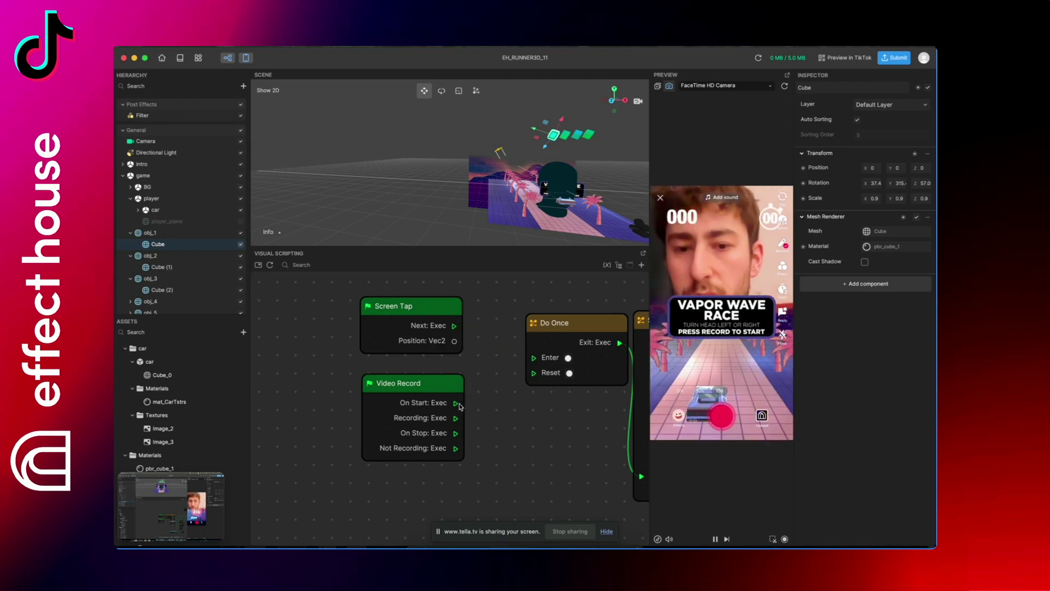
{"action": "left_click_drag", "start_coordinate": [456, 402], "coordinate": [534, 360]}
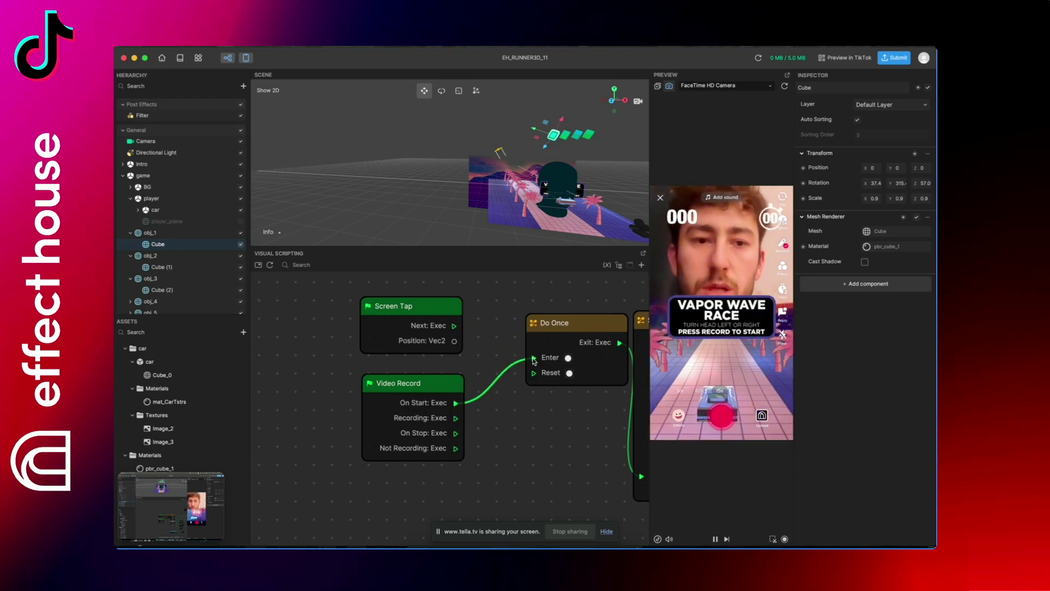